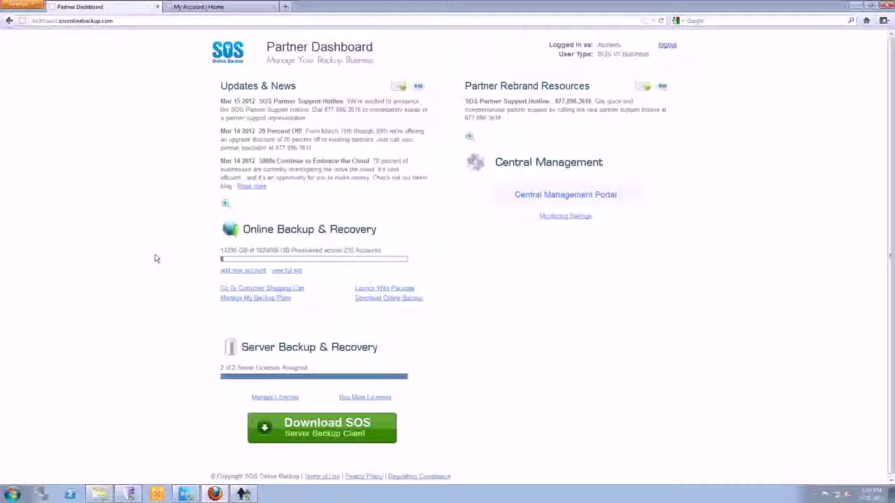
# Preview the new-account sign-up form in a new tab, then close it.
pyautogui.rightClick(233, 274)
pyautogui.click(258, 278)
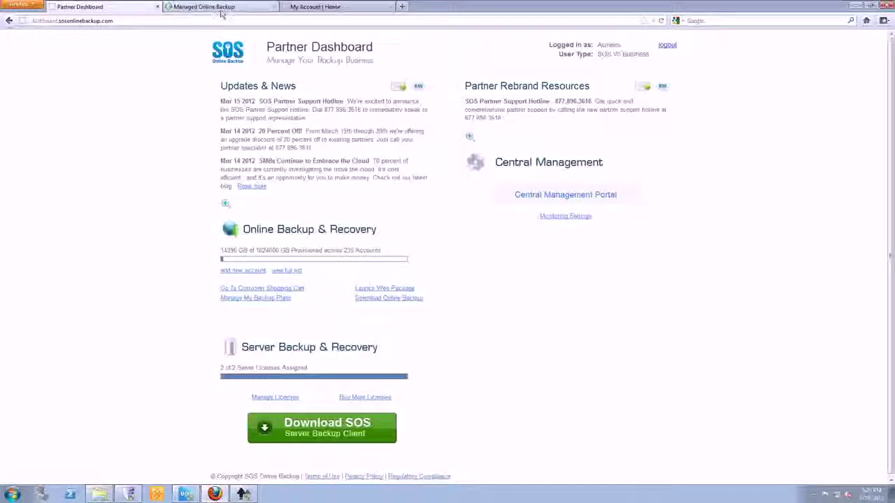
pyautogui.click(216, 8)
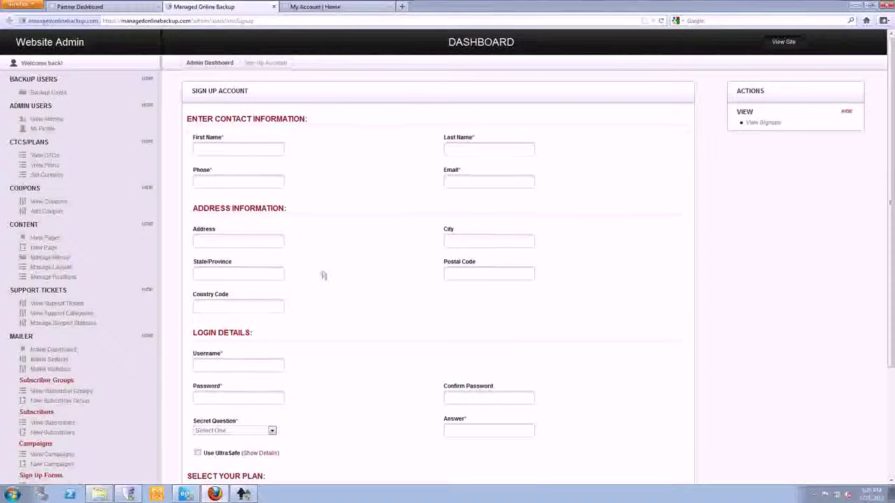
pyautogui.scroll(-1, 337, 281)
pyautogui.scroll(-2, 337, 281)
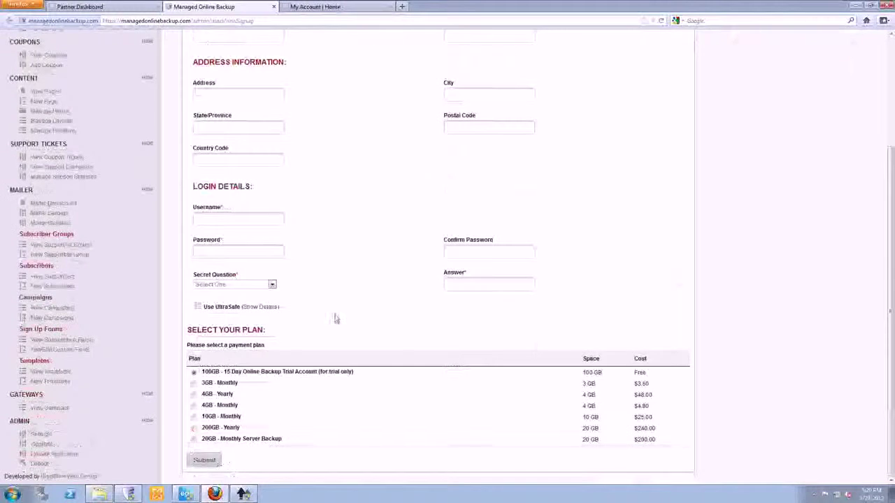
pyautogui.scroll(3, 334, 317)
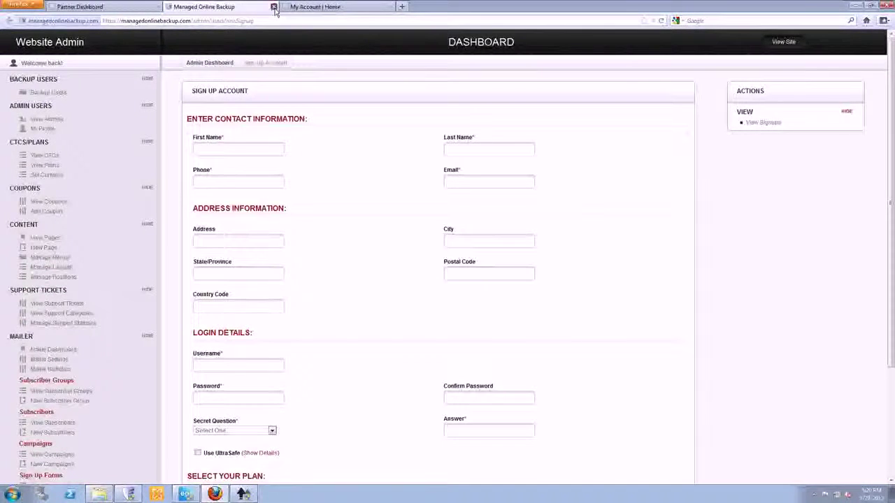
pyautogui.click(274, 6)
# Open the full signups list in a new tab and view a trial account's order details, showing 0 GB usage.
pyautogui.rightClick(288, 275)
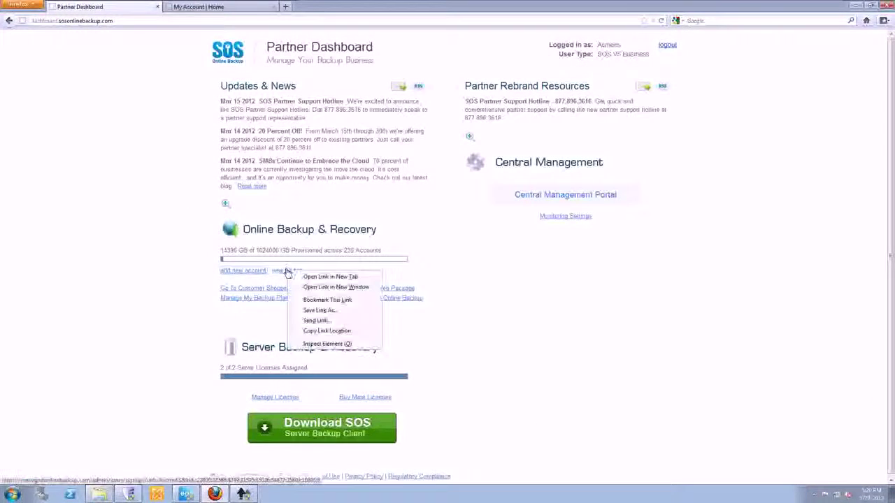
pyautogui.click(297, 277)
pyautogui.click(223, 7)
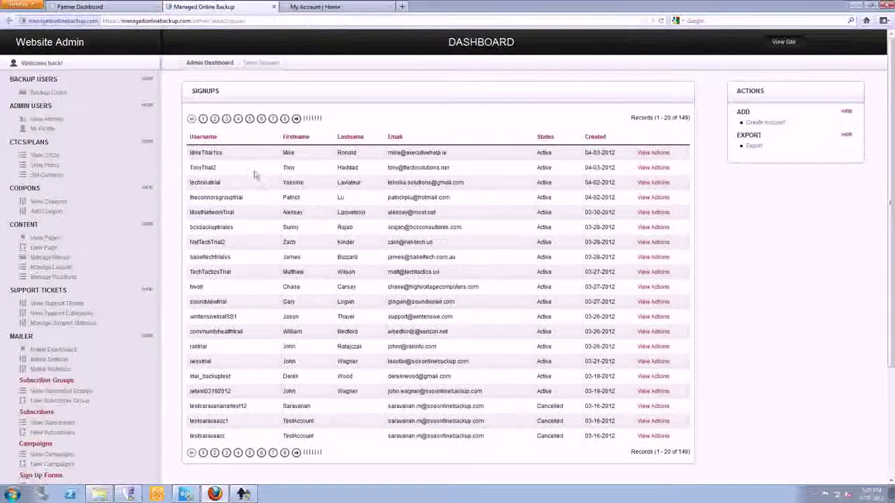
pyautogui.click(649, 169)
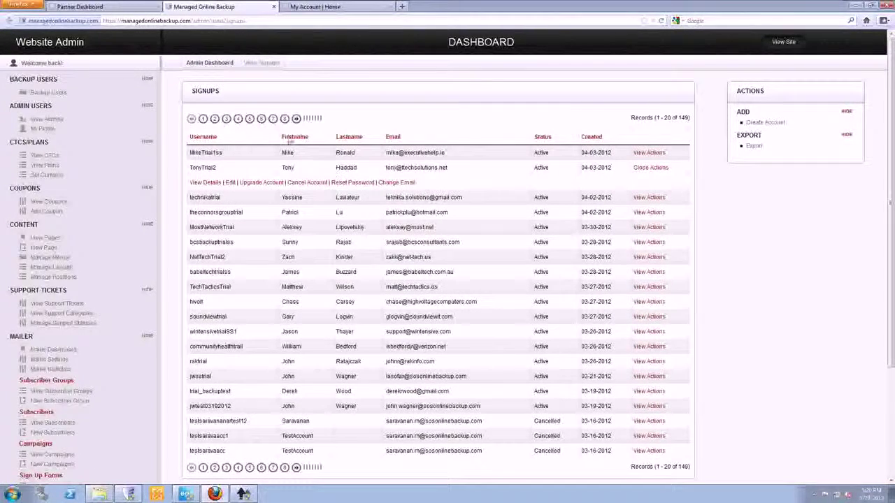
pyautogui.click(210, 185)
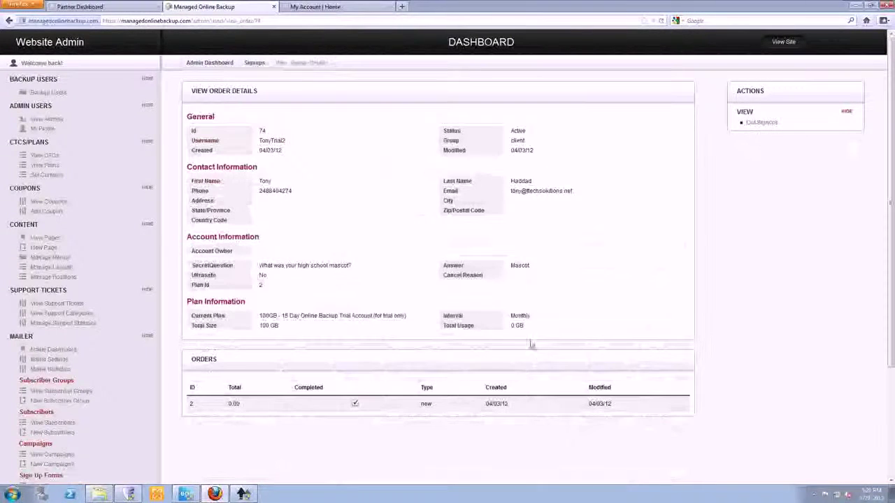
pyautogui.moveTo(526, 326); pyautogui.dragTo(508, 328)
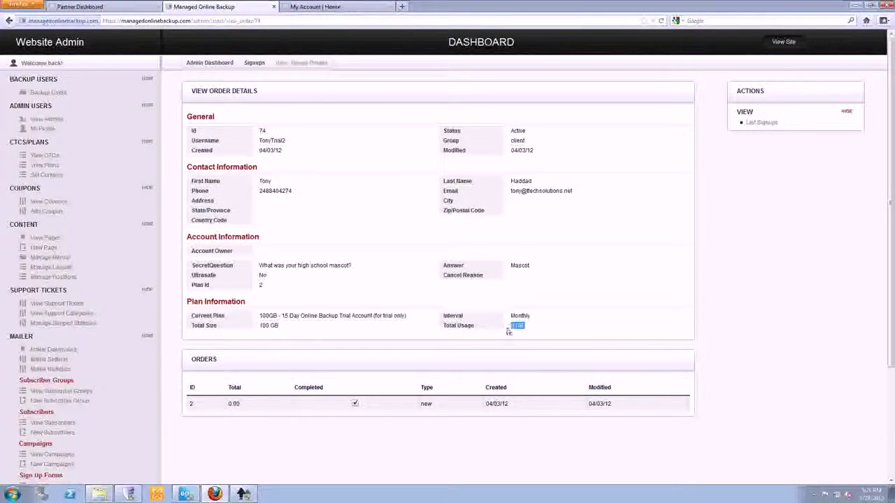
pyautogui.click(469, 349)
pyautogui.click(273, 7)
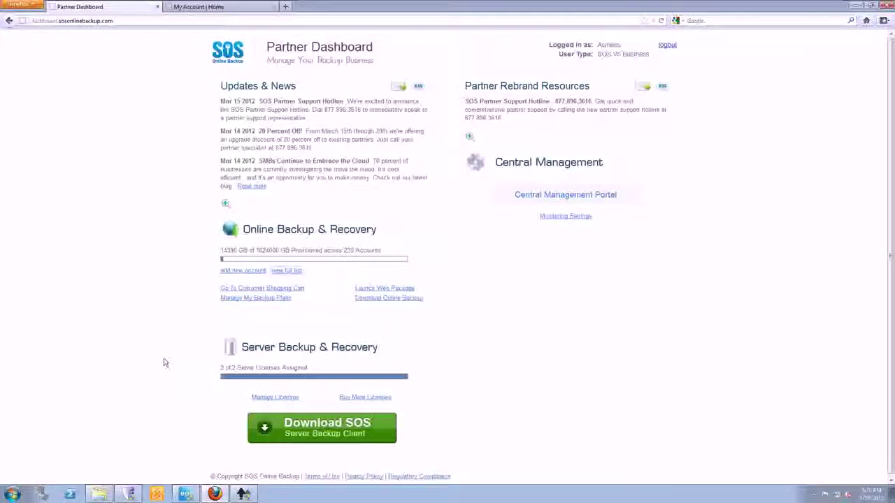
# Open the backup plans list in a new tab, review it, then return to the Partner Dashboard.
pyautogui.scroll(-1, 163, 362)
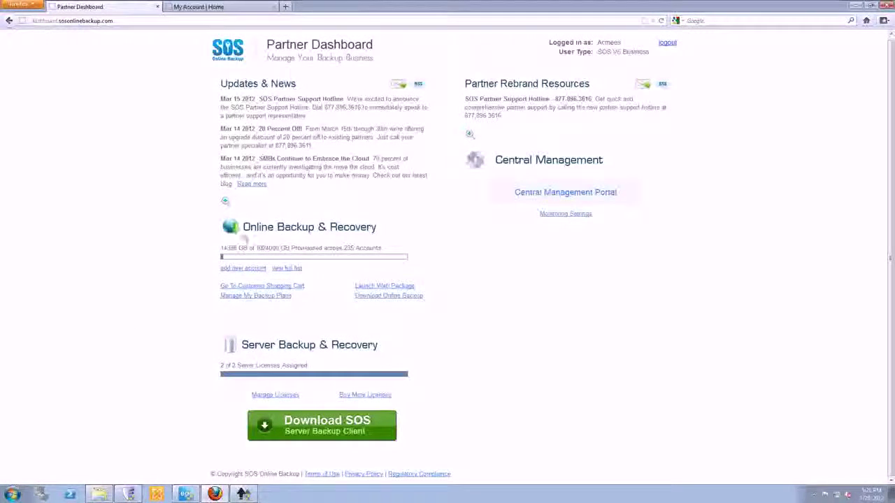
pyautogui.rightClick(257, 298)
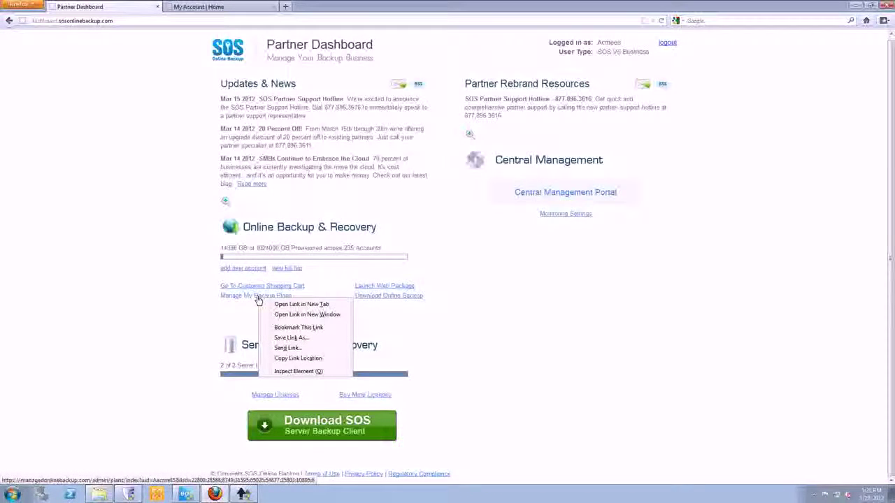
pyautogui.click(278, 304)
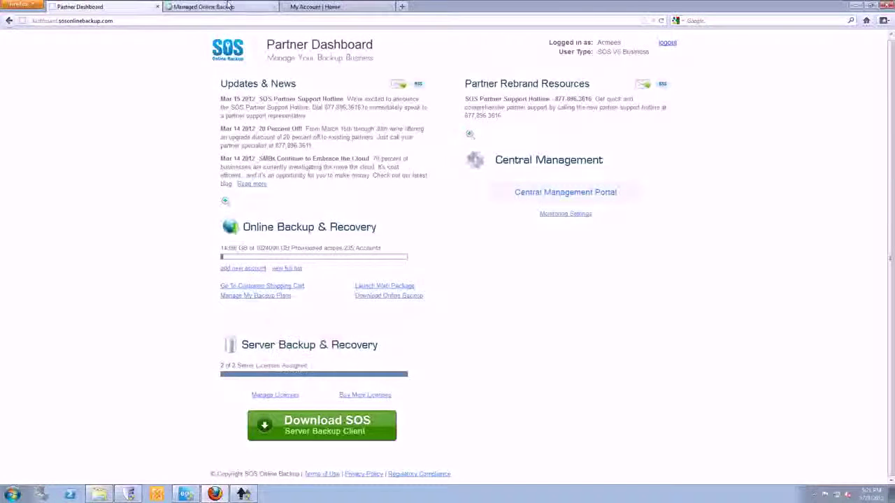
pyautogui.click(223, 8)
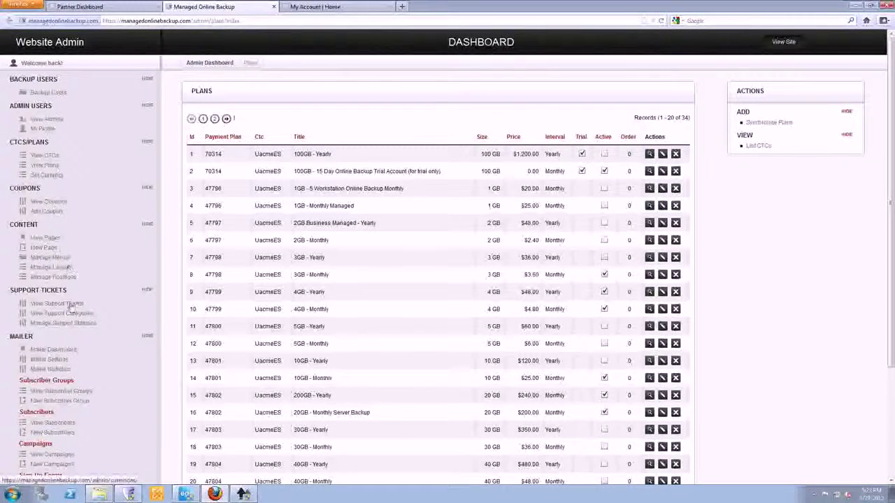
pyautogui.scroll(-3, 70, 370)
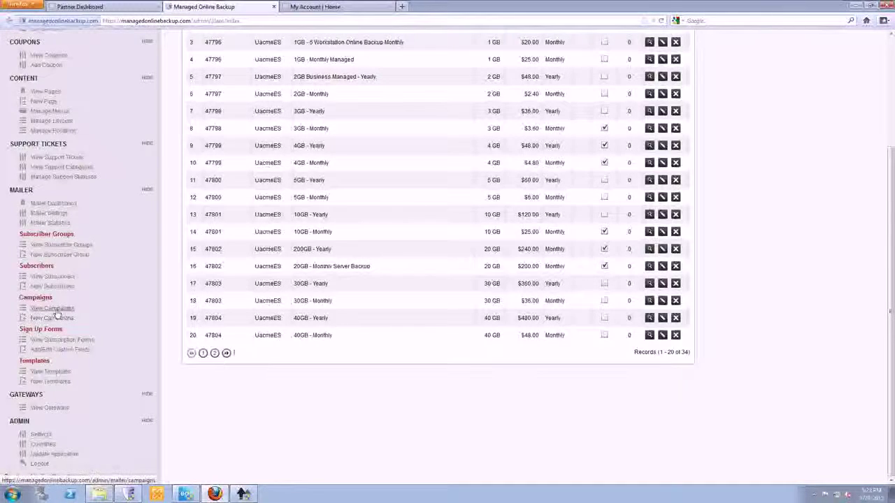
pyautogui.scroll(2, 128, 363)
pyautogui.scroll(3, 128, 359)
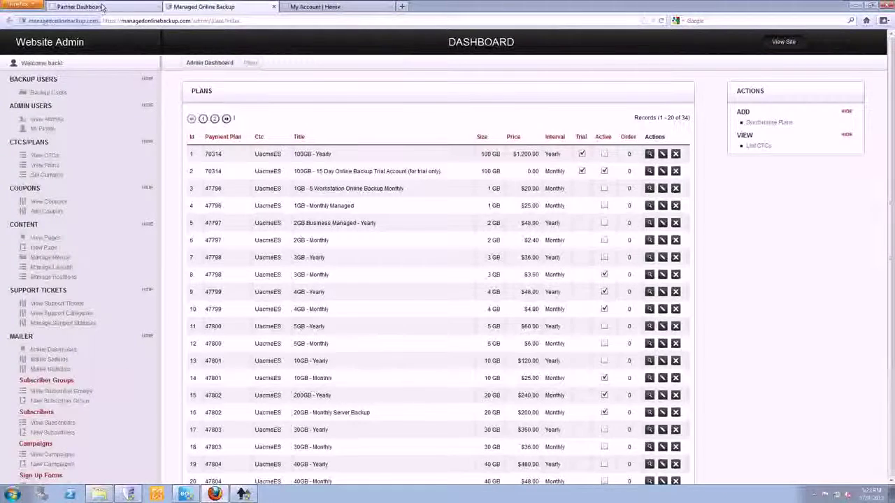
pyautogui.click(79, 7)
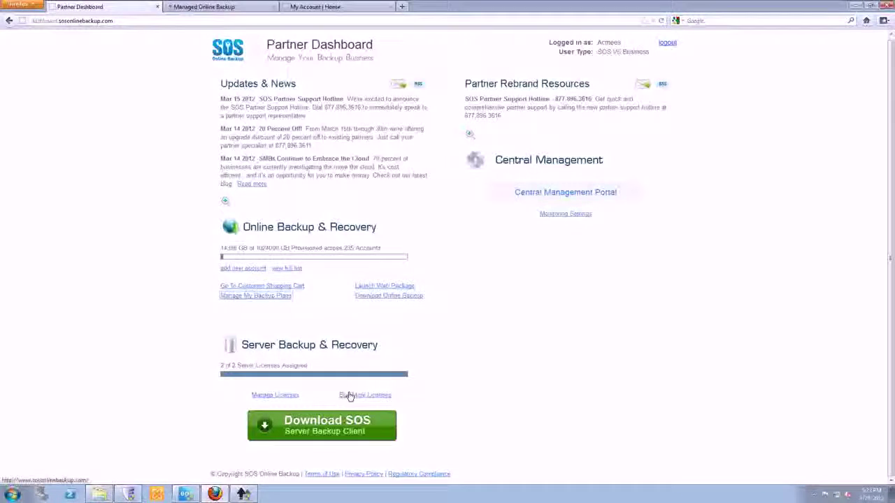
pyautogui.click(275, 395)
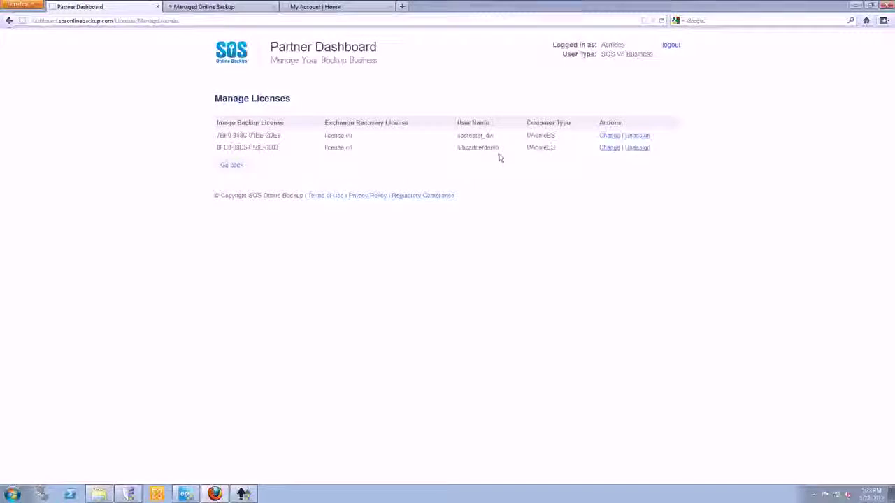
pyautogui.moveTo(496, 148); pyautogui.dragTo(455, 153)
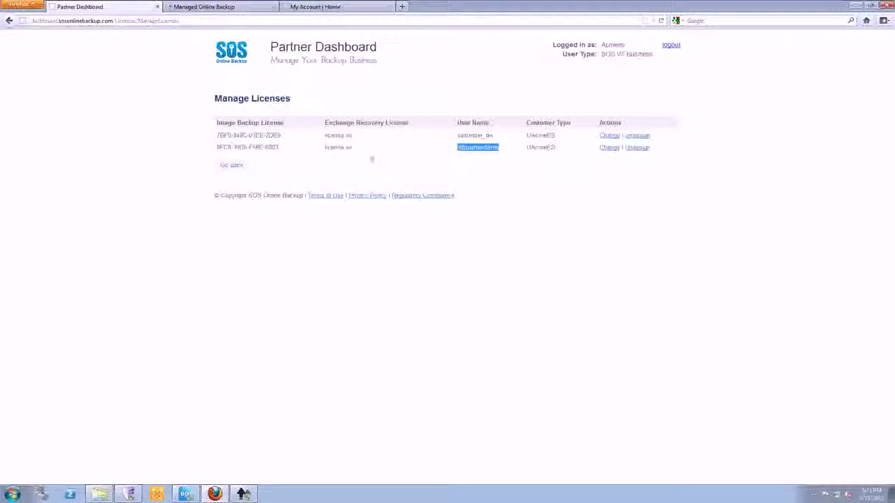
pyautogui.click(229, 169)
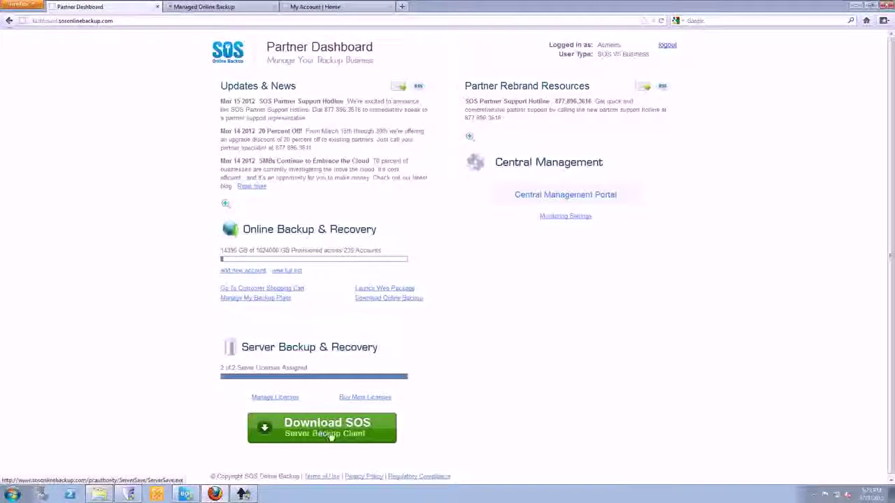
pyautogui.click(853, 7)
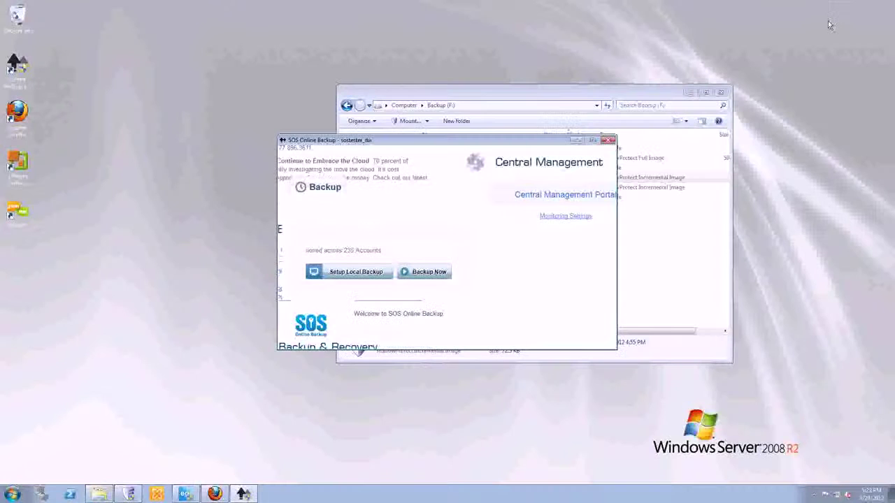
# Minimize the open windows and launch ServerSave from the desktop, approving the UAC prompt.
pyautogui.click(577, 140)
pyautogui.click(689, 91)
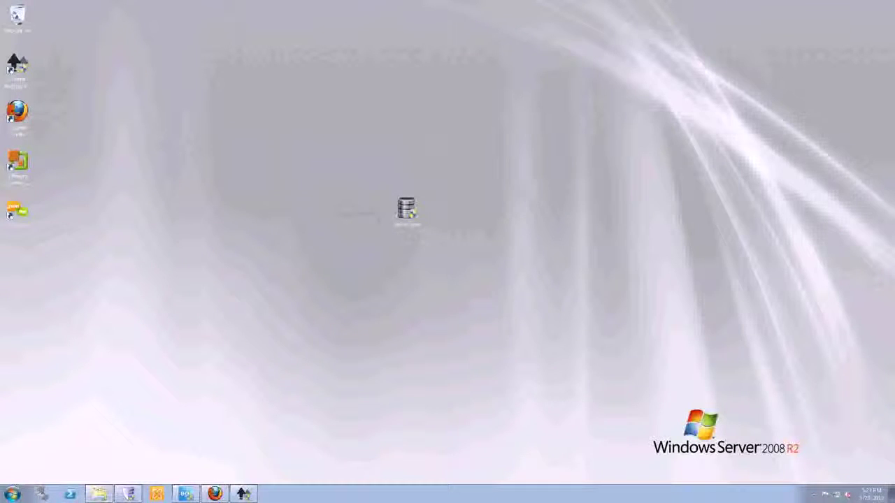
pyautogui.doubleClick(407, 210)
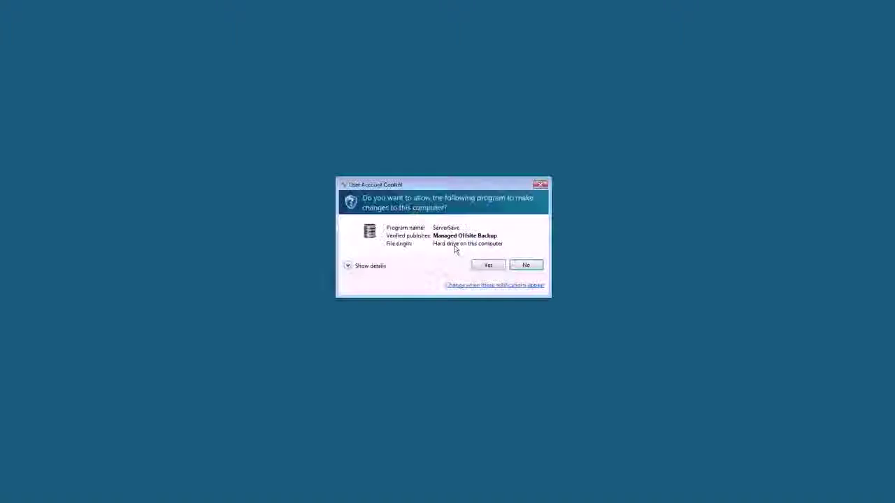
pyautogui.click(481, 264)
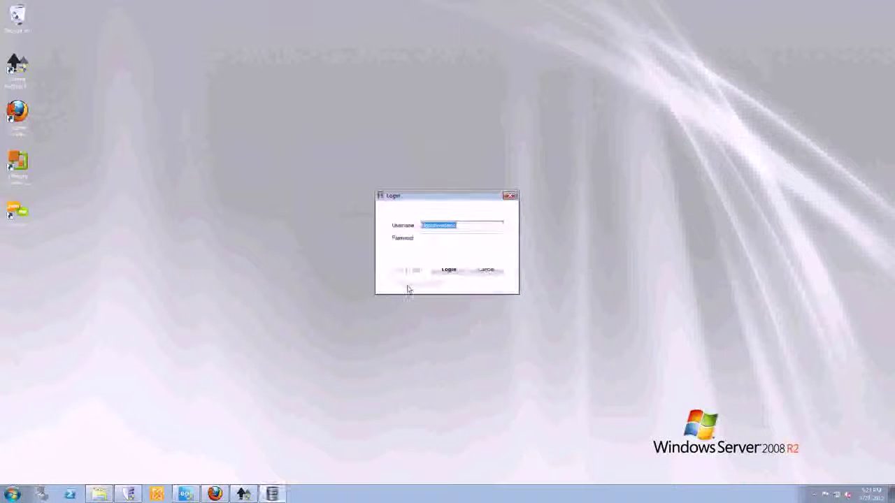
# Sign in to ServerSave with the customer account's username and password.
pyautogui.write('scottsm')
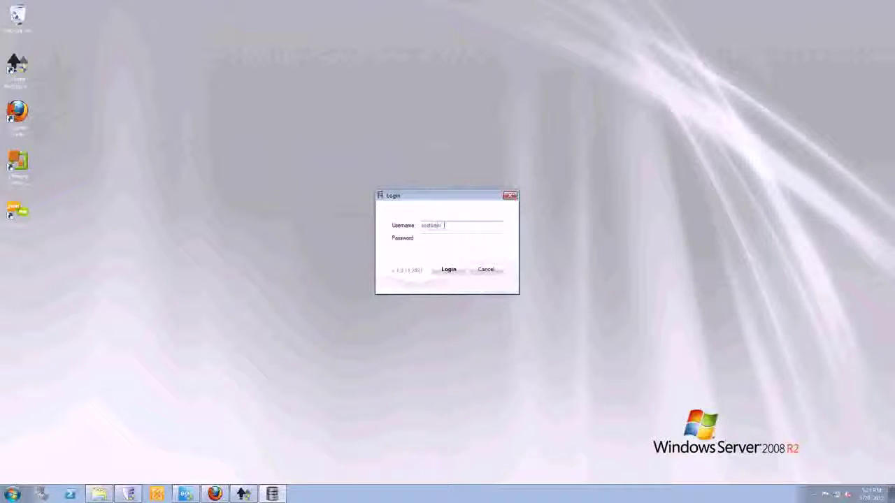
pyautogui.write('ustomer_dw')
pyautogui.press('Tab')
pyautogui.write('**')
pyautogui.press('Return')
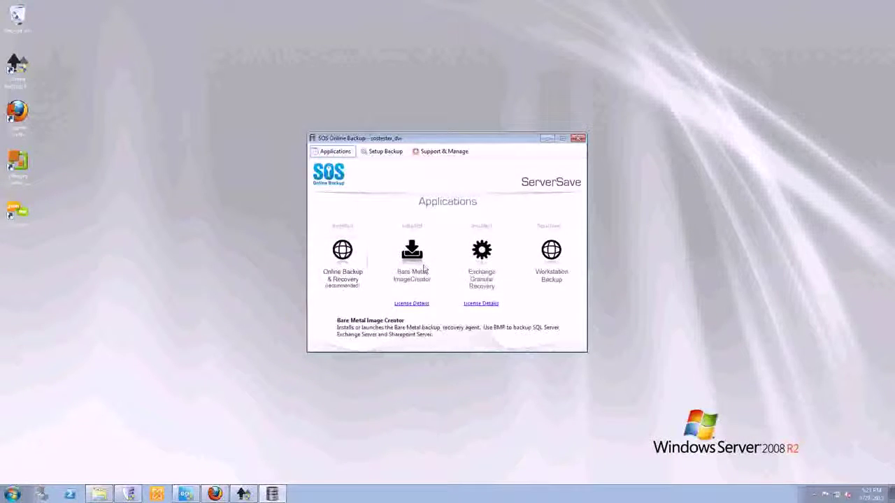
# Review the Bare Metal Image Creator and Exchange Granular Recovery license details.
pyautogui.moveTo(344, 274)
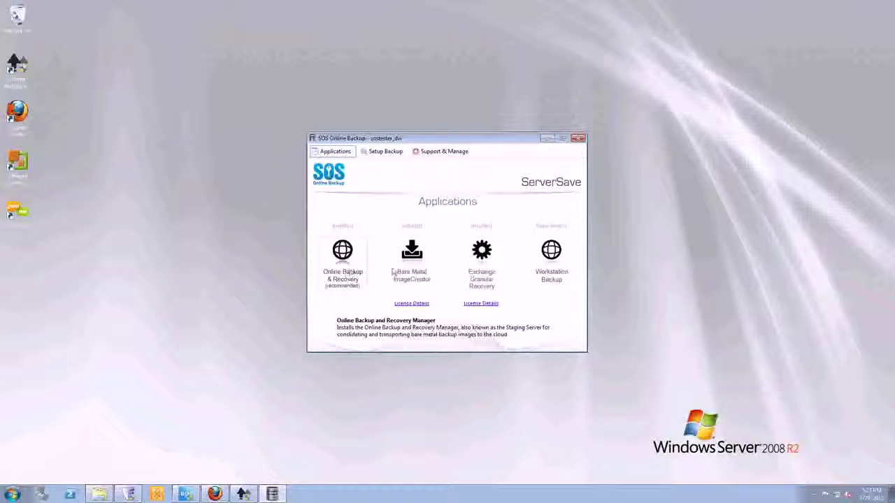
pyautogui.moveTo(421, 271)
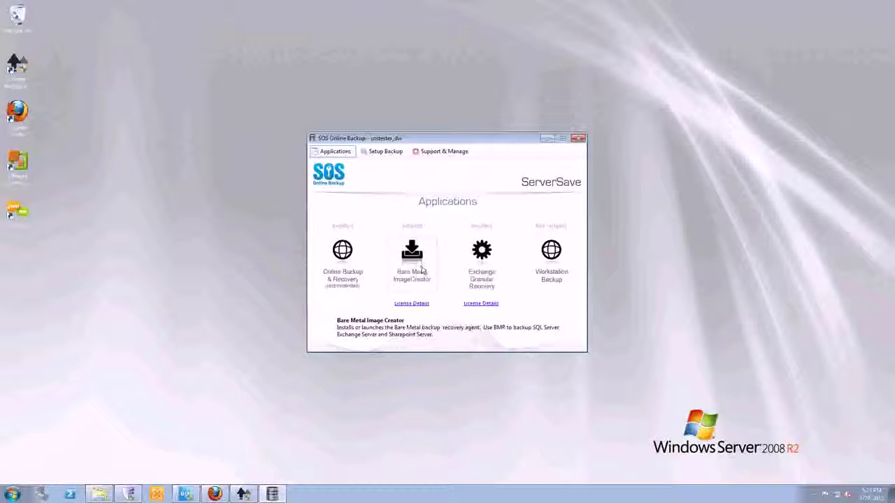
pyautogui.click(423, 305)
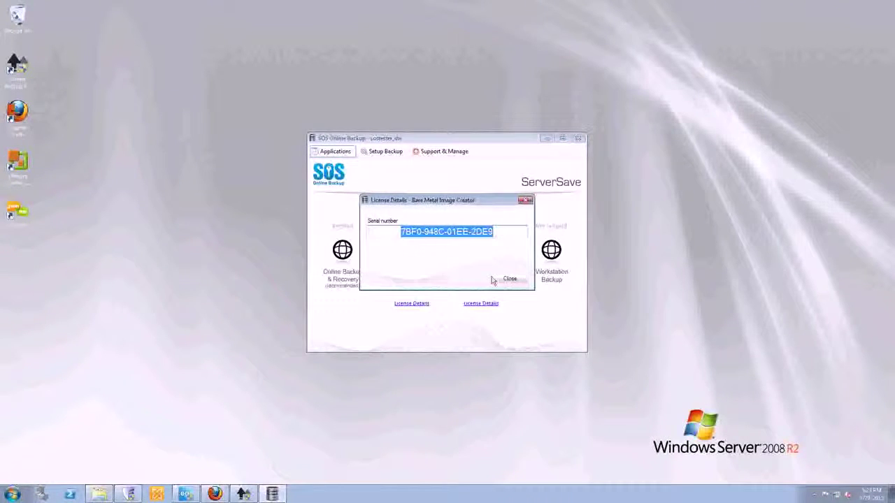
pyautogui.click(499, 279)
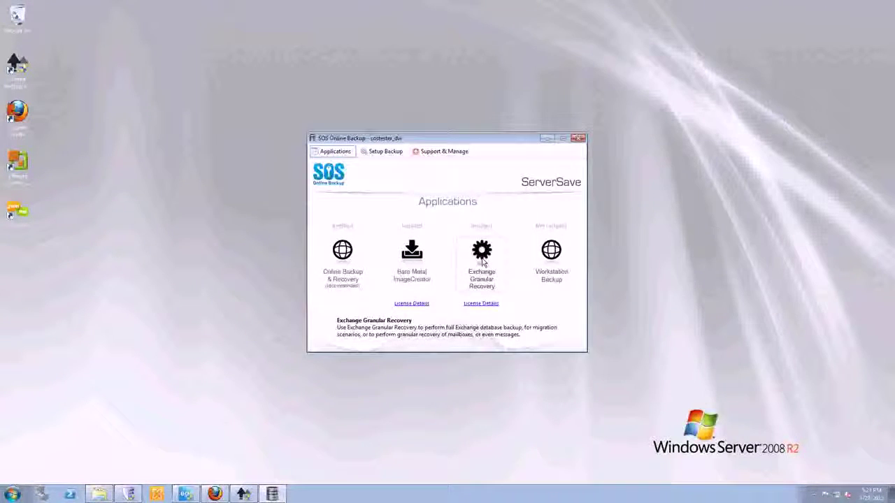
pyautogui.click(484, 305)
pyautogui.click(509, 279)
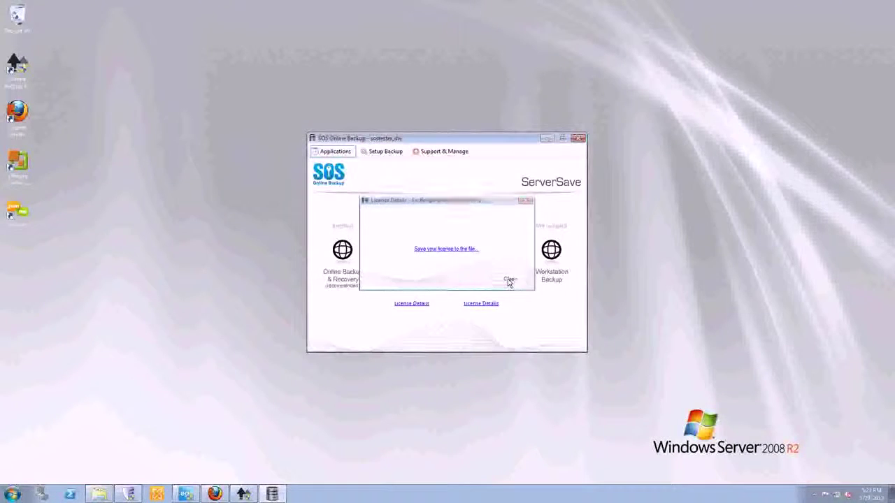
# Close ServerSave and bring SOS Online Backup back from the taskbar.
pyautogui.moveTo(541, 286)
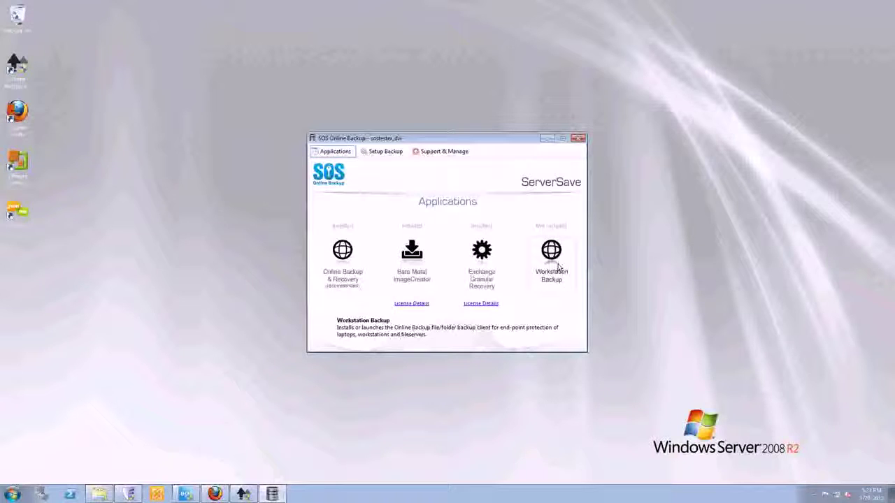
pyautogui.moveTo(392, 257)
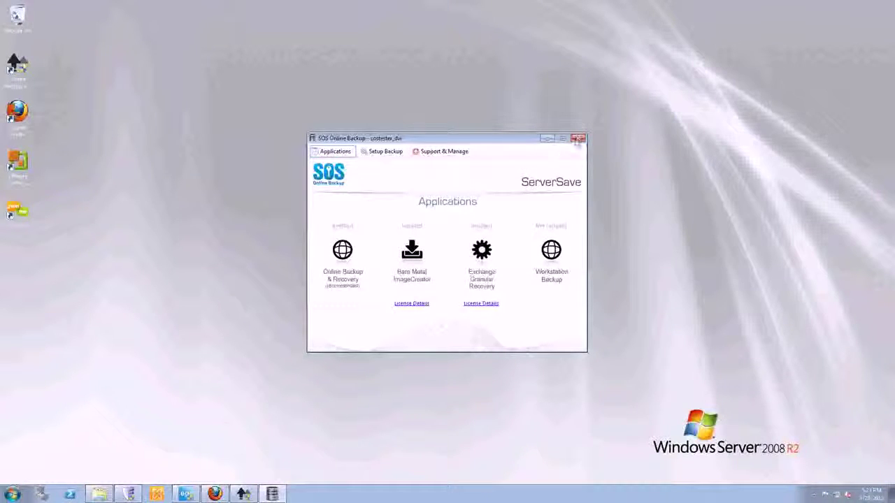
pyautogui.click(577, 138)
pyautogui.click(243, 494)
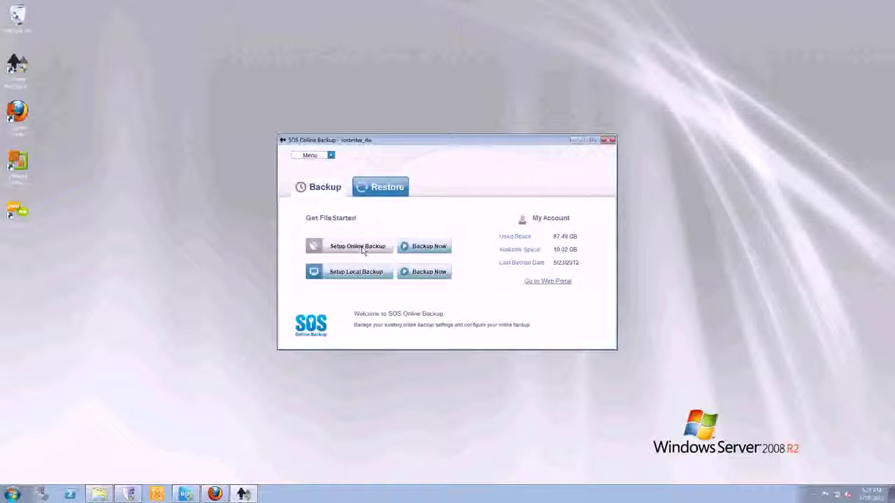
# Start Online Backup setup and look at the scan-all-folders custom file type settings without changes.
pyautogui.click(362, 249)
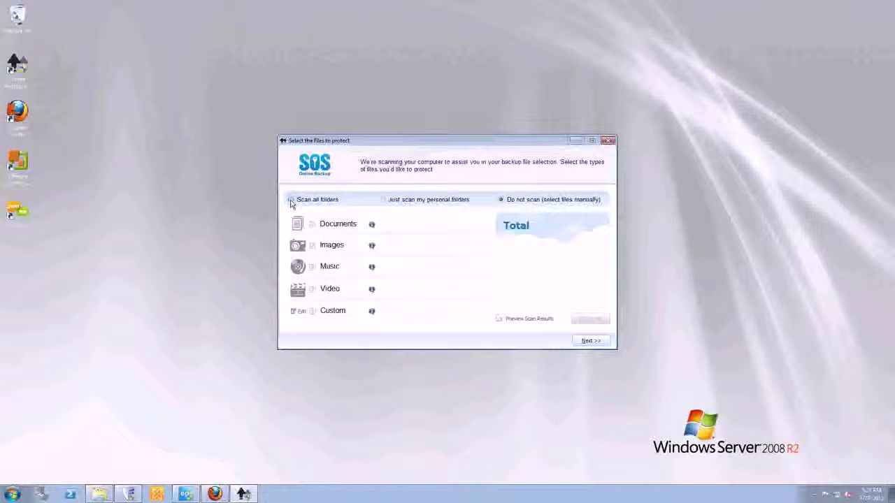
pyautogui.click(292, 201)
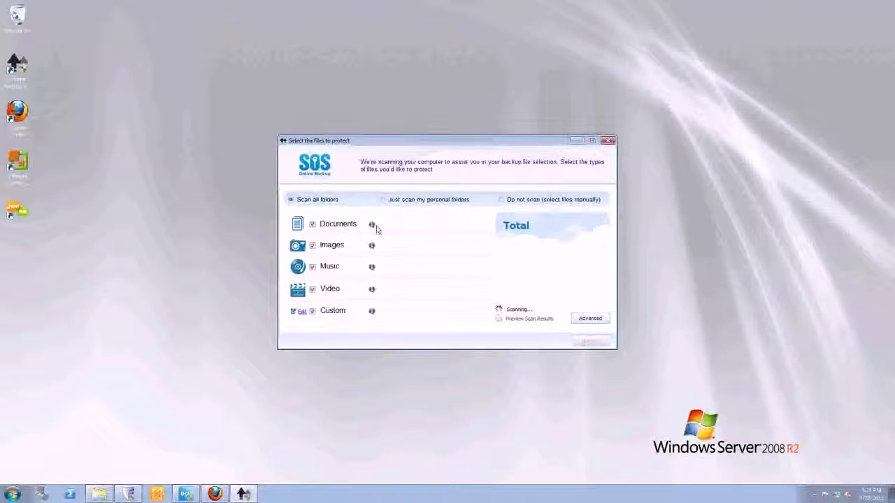
pyautogui.moveTo(372, 226)
pyautogui.click(302, 312)
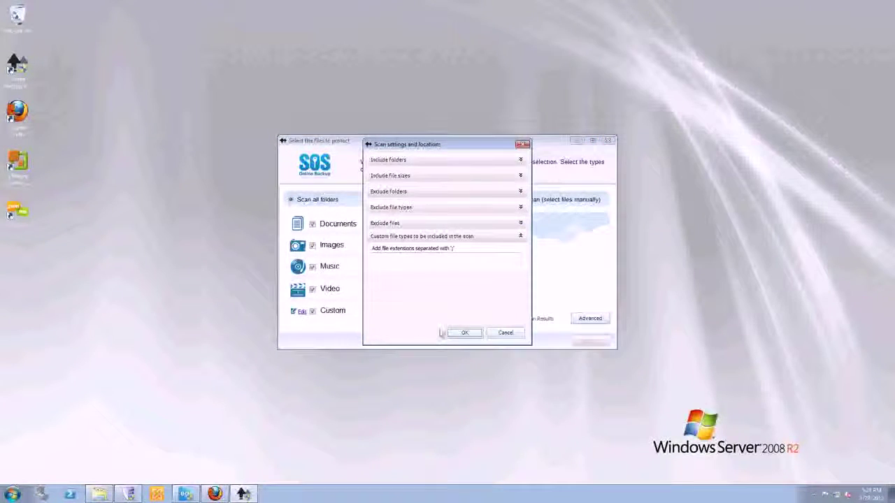
pyautogui.click(505, 332)
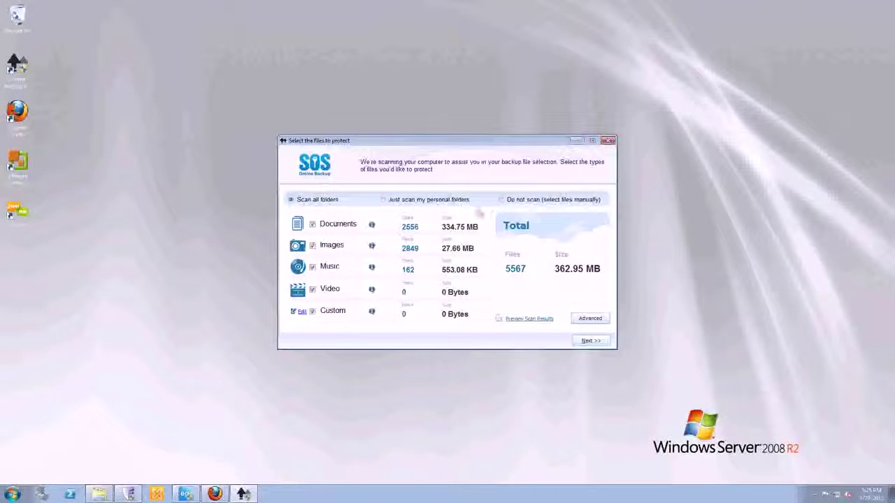
# Choose files manually: ServerSave.exe from the Desktop plus the F: drive images.
pyautogui.click(500, 201)
pyautogui.click(590, 341)
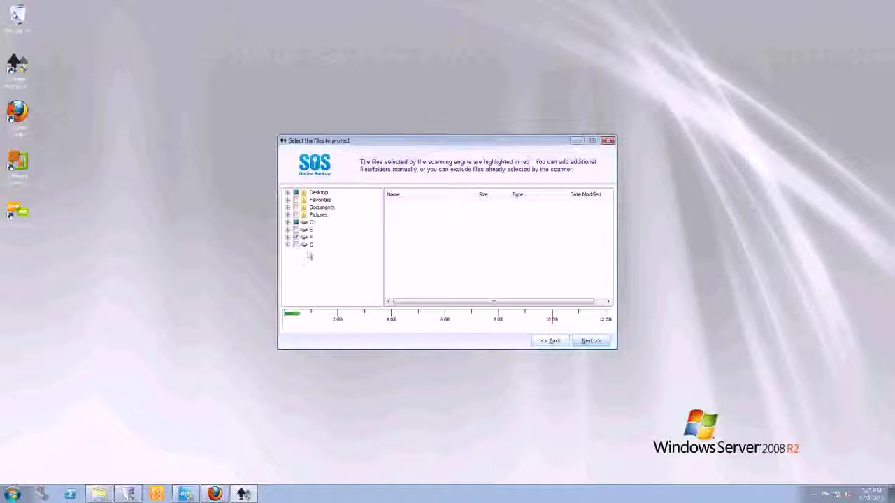
pyautogui.click(318, 192)
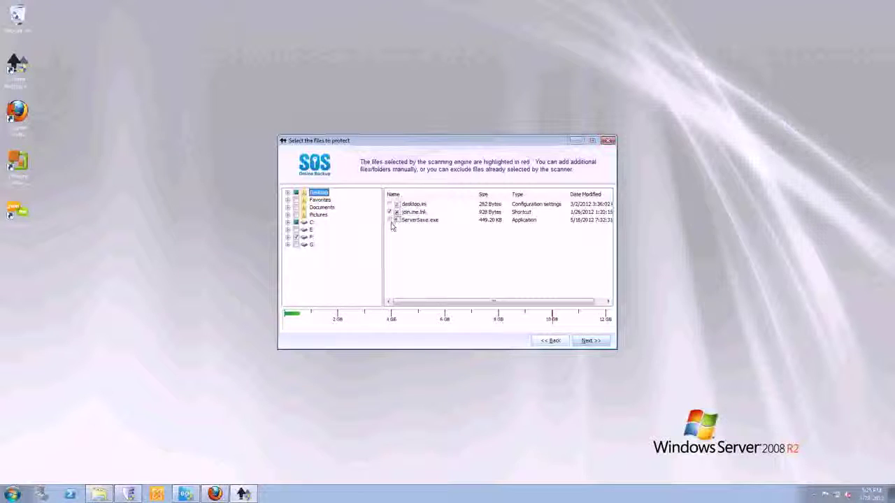
pyautogui.click(390, 221)
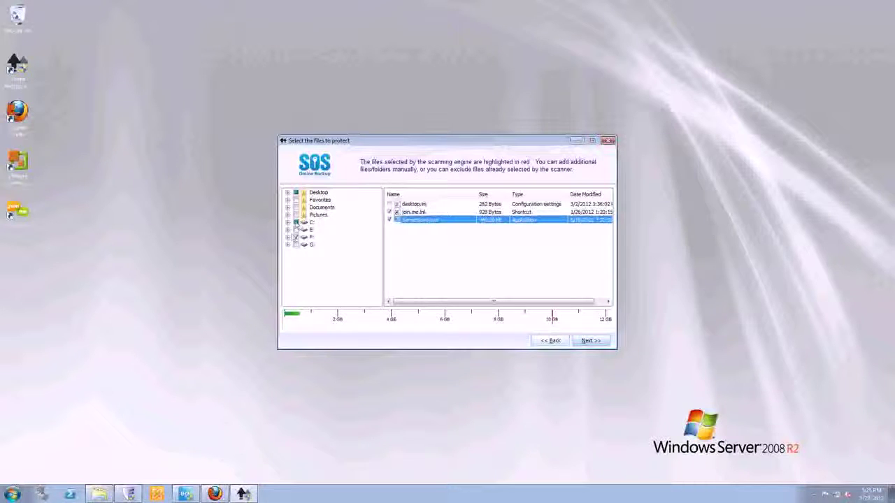
pyautogui.click(306, 239)
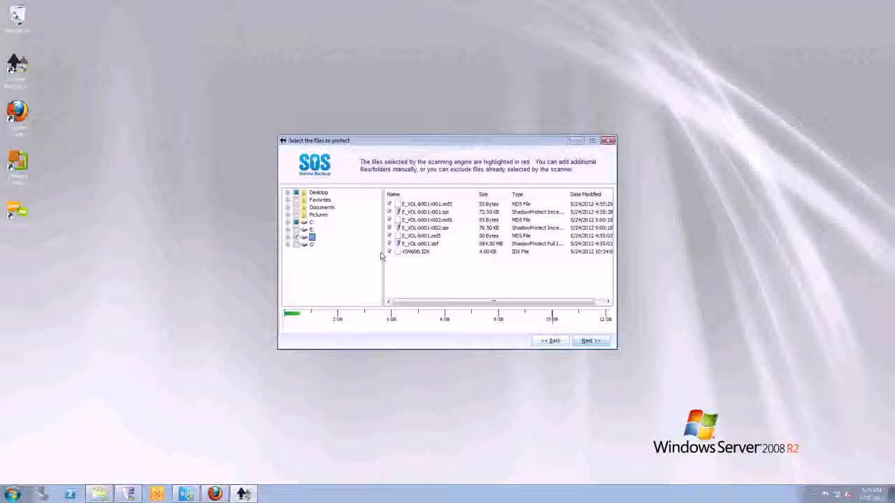
pyautogui.click(591, 343)
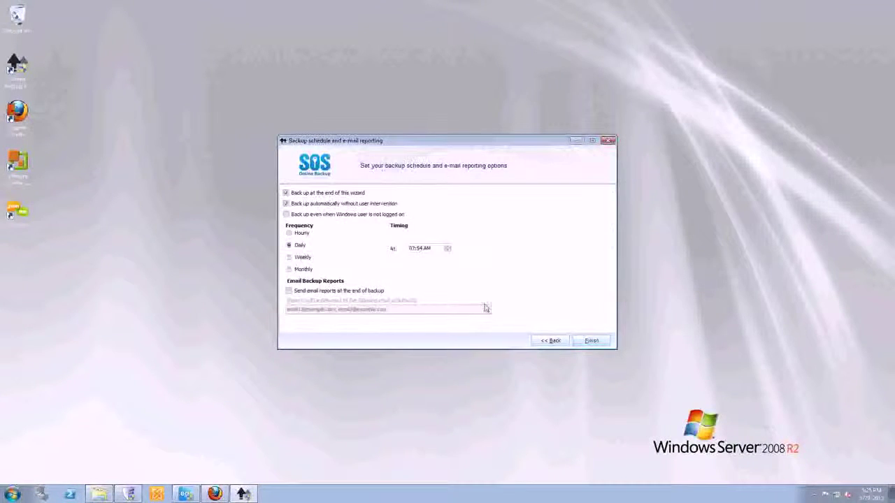
# Keep the daily 07:54 AM backup running after setup, skip Windows credentials, leave email reports off, and finish.
pyautogui.click(286, 193)
pyautogui.click(286, 194)
pyautogui.click(286, 214)
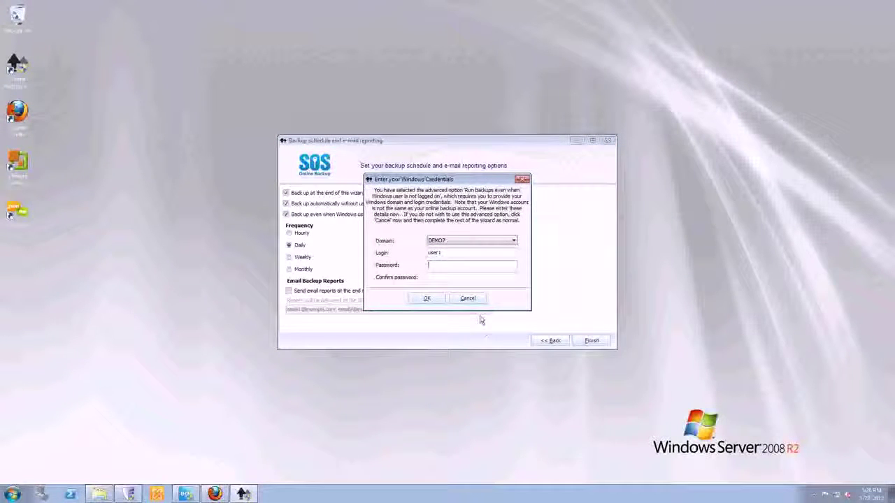
pyautogui.click(468, 299)
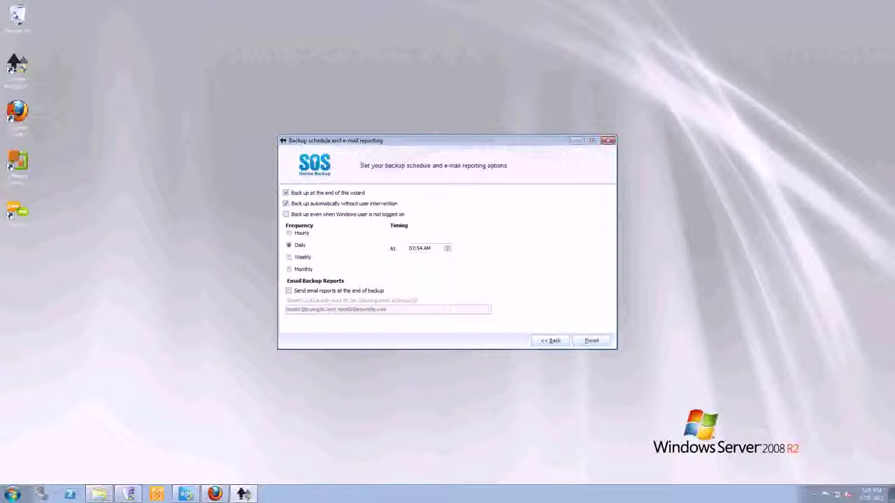
pyautogui.click(288, 292)
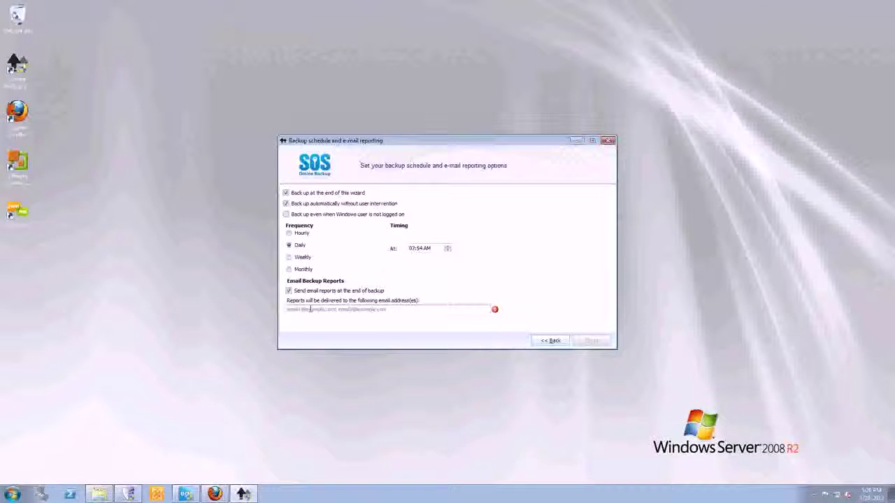
pyautogui.click(289, 291)
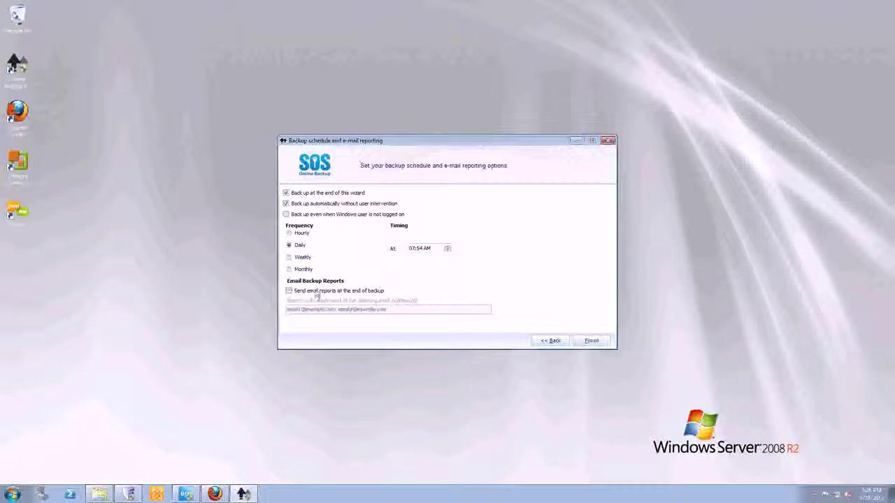
pyautogui.click(591, 341)
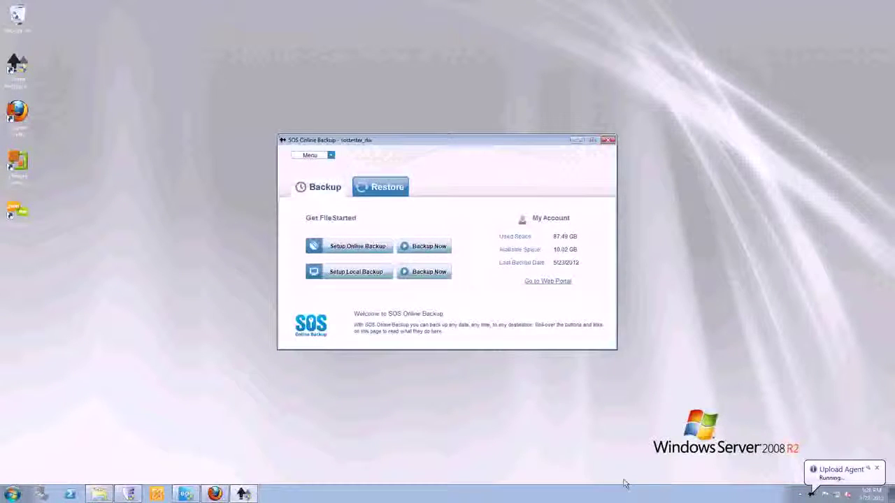
# Enlarge the Upload Agent window from the tray to watch file progress, minimize it, and switch to Restore.
pyautogui.click(877, 469)
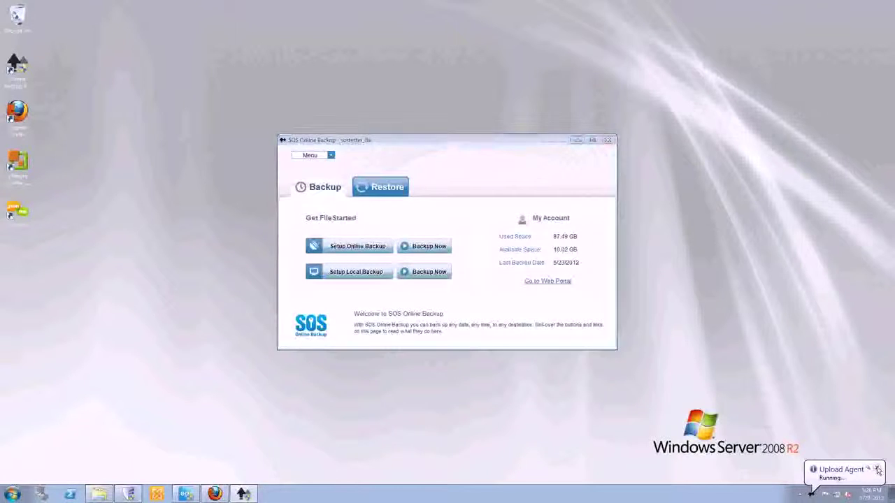
pyautogui.click(813, 494)
pyautogui.click(798, 454)
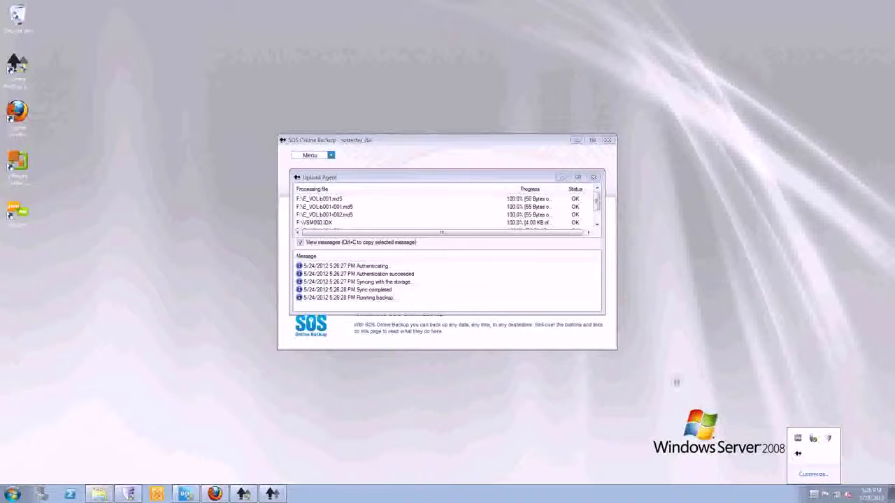
pyautogui.click(488, 171)
pyautogui.moveTo(488, 170); pyautogui.dragTo(481, 78)
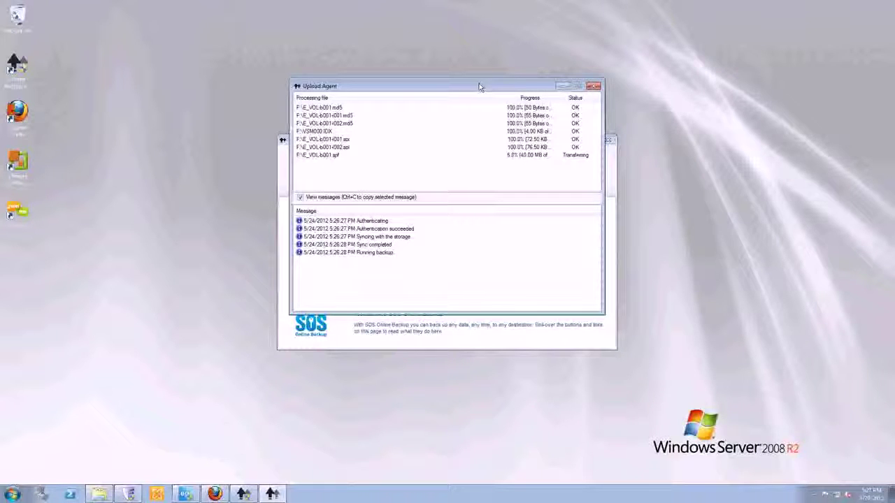
pyautogui.click(563, 88)
pyautogui.click(381, 187)
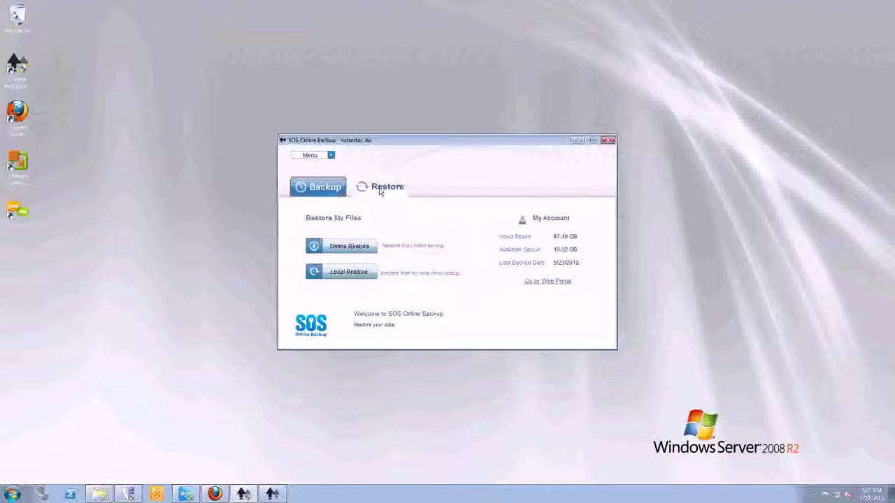
# Start an Online Restore and advance from Step 1 to Select backups.
pyautogui.click(361, 249)
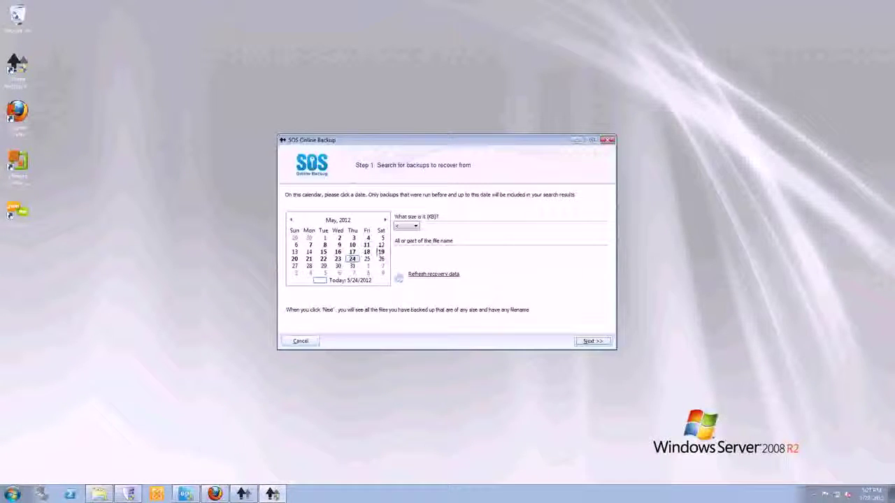
pyautogui.click(589, 342)
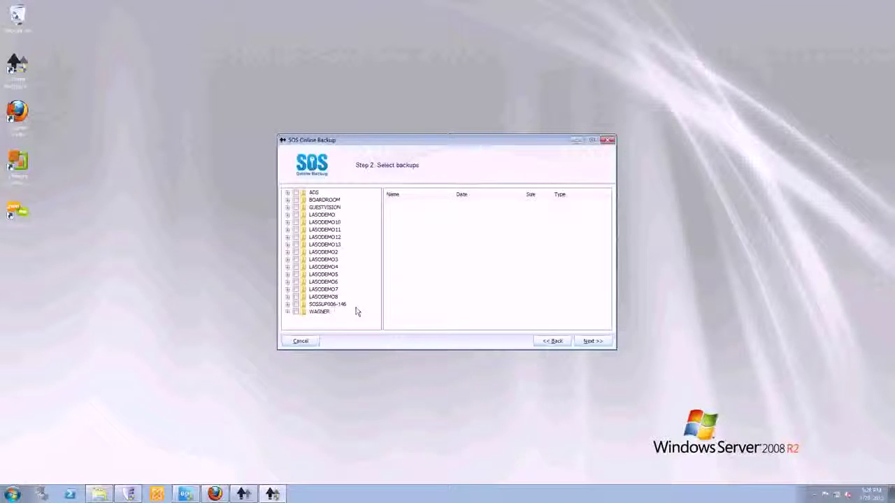
# Open Local Disk (C:) from Computer and select the LASODEMO7 folder.
pyautogui.click(13, 494)
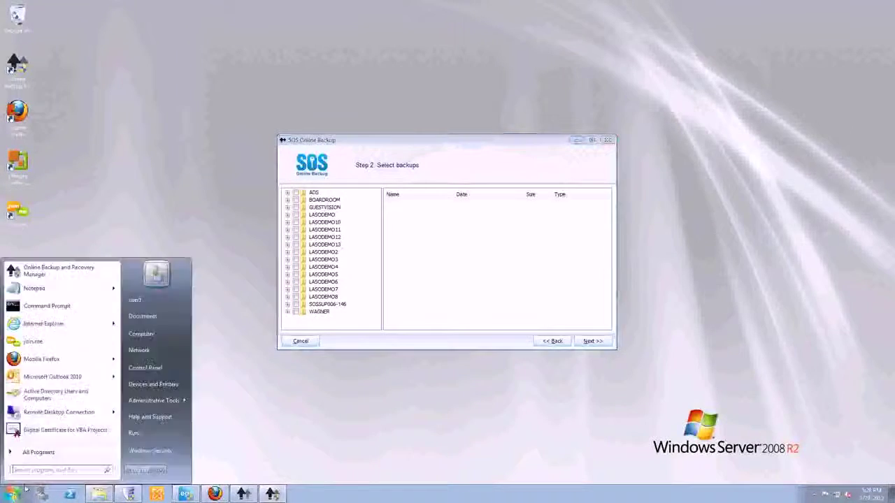
pyautogui.click(156, 338)
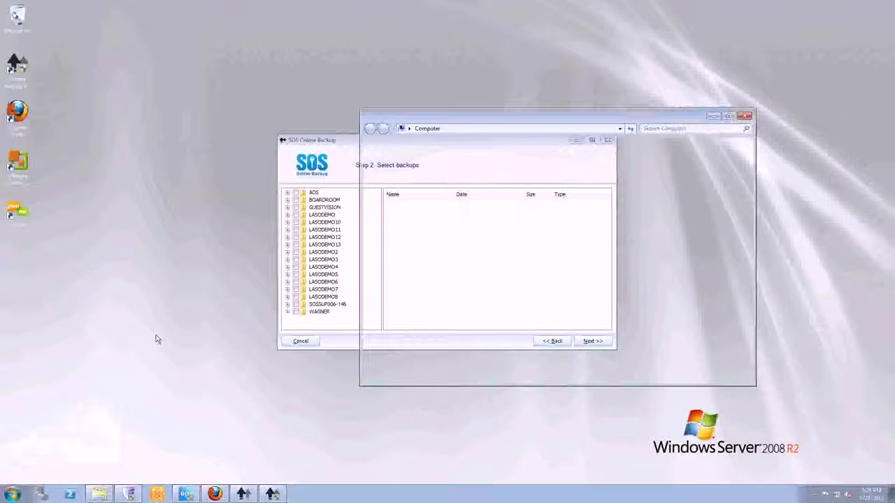
pyautogui.doubleClick(487, 184)
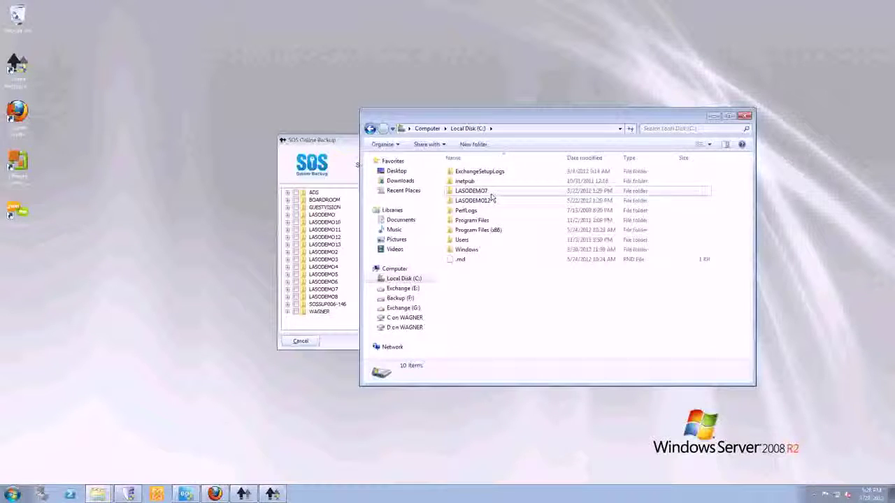
pyautogui.click(487, 192)
pyautogui.moveTo(491, 203); pyautogui.dragTo(485, 196)
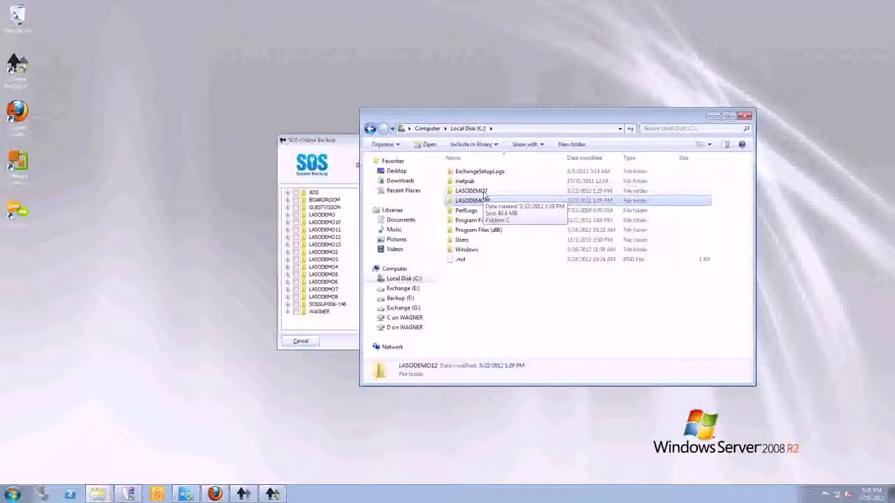
pyautogui.click(483, 193)
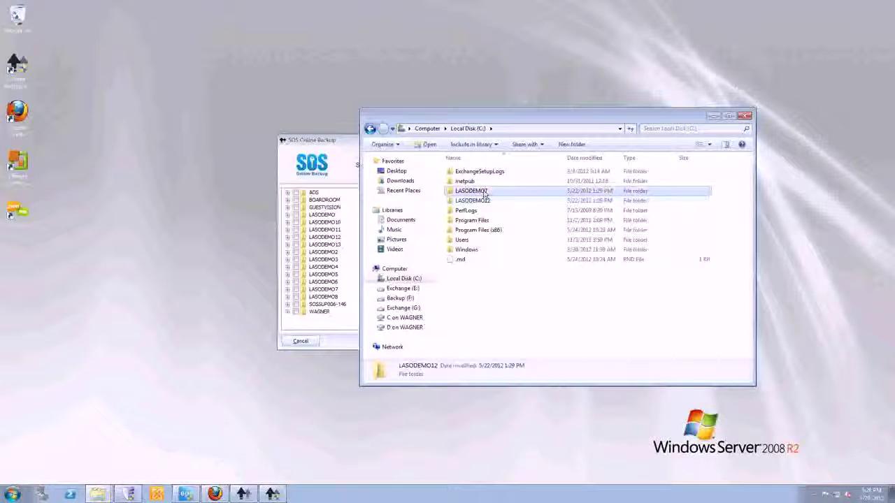
# Drill into LASODEMO7\C\Users\user1\Desktop to inspect the restored files, then close Explorer and the wizard.
pyautogui.doubleClick(483, 192)
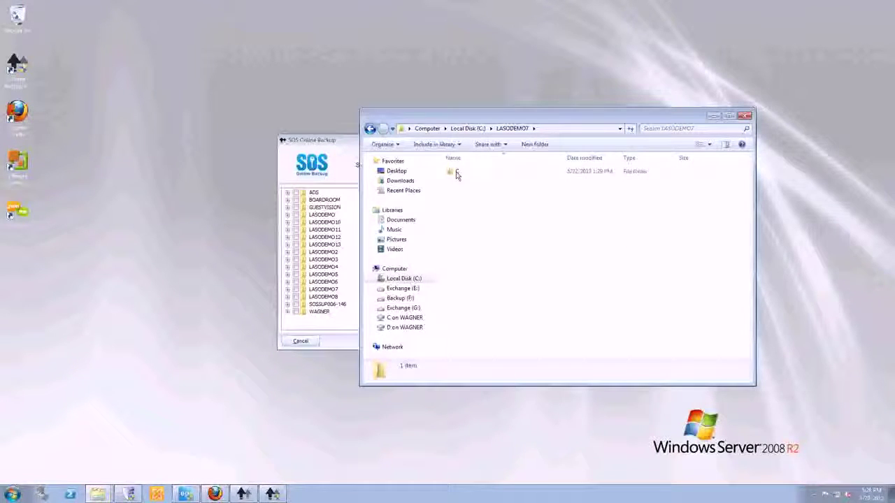
pyautogui.doubleClick(457, 174)
pyautogui.doubleClick(457, 174)
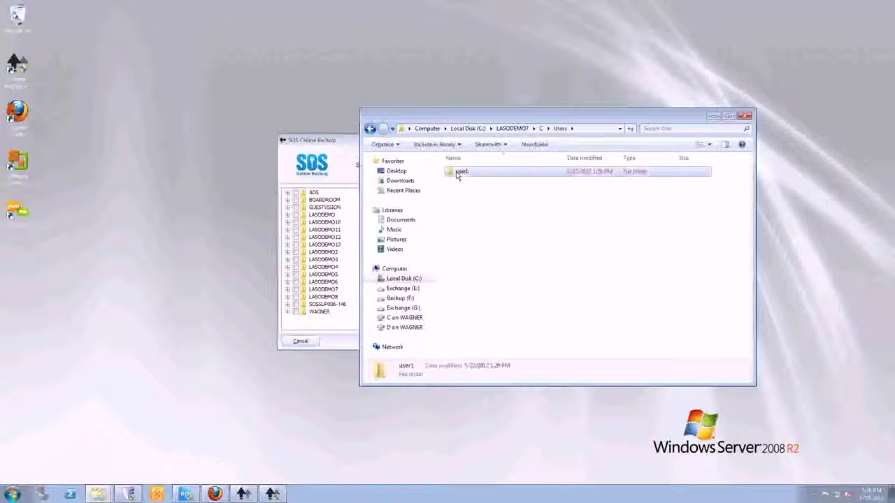
pyautogui.doubleClick(456, 175)
pyautogui.doubleClick(456, 175)
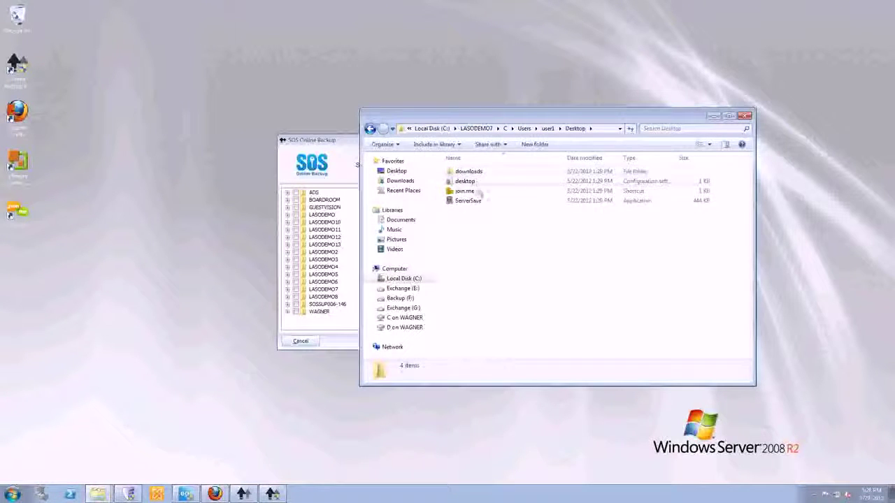
pyautogui.click(744, 116)
pyautogui.click(608, 140)
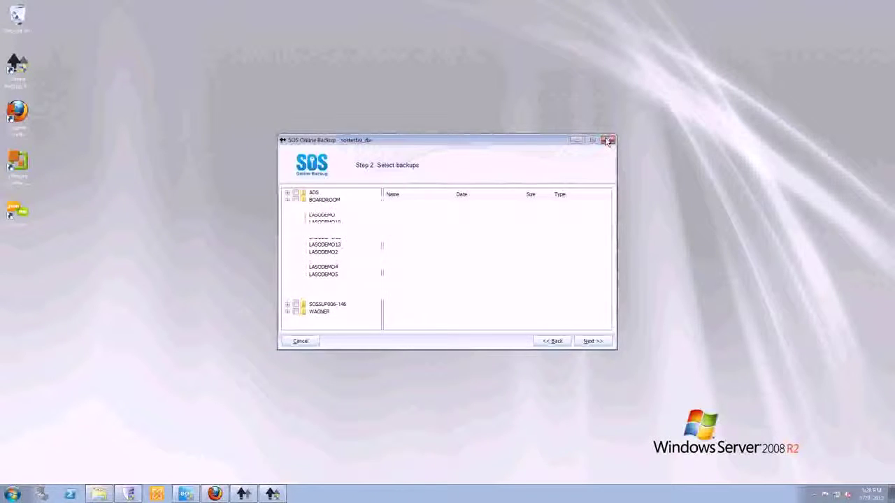
# Switch to a maximized Classic View and begin, then cancel, recovering the BOARDROOM backup.
pyautogui.click(321, 156)
pyautogui.click(319, 167)
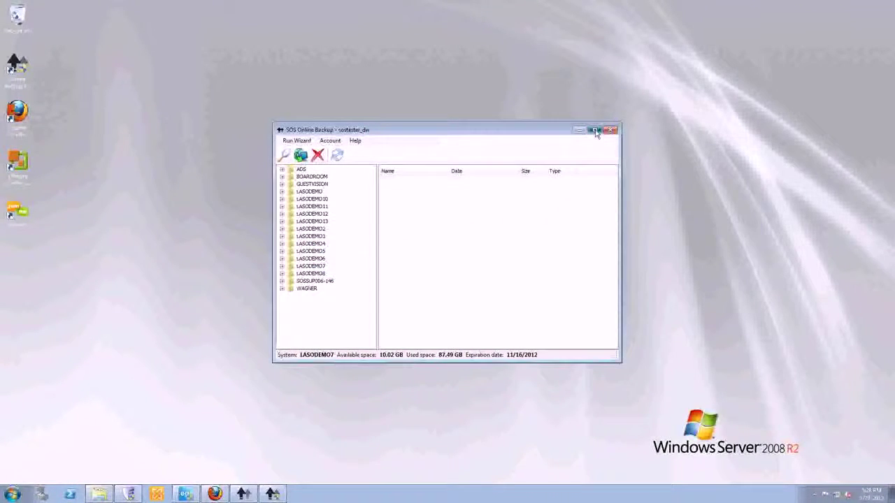
pyautogui.click(596, 133)
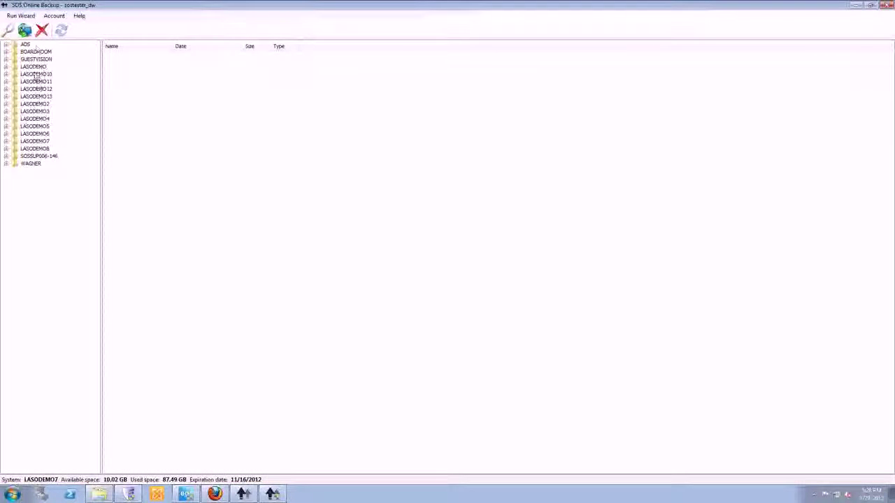
pyautogui.click(37, 52)
pyautogui.rightClick(39, 53)
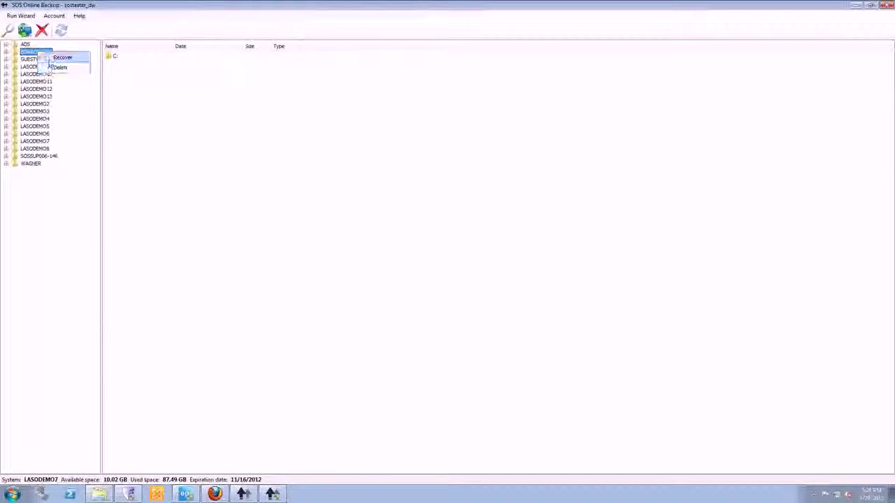
pyautogui.click(59, 58)
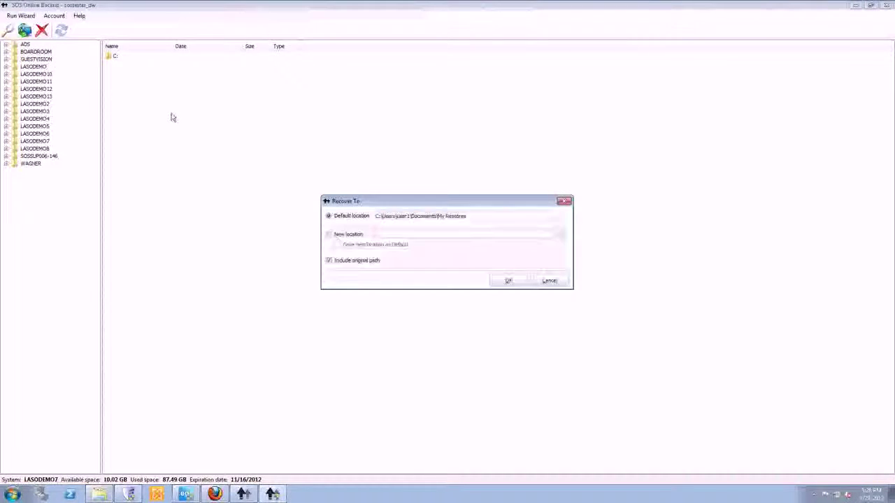
pyautogui.click(549, 281)
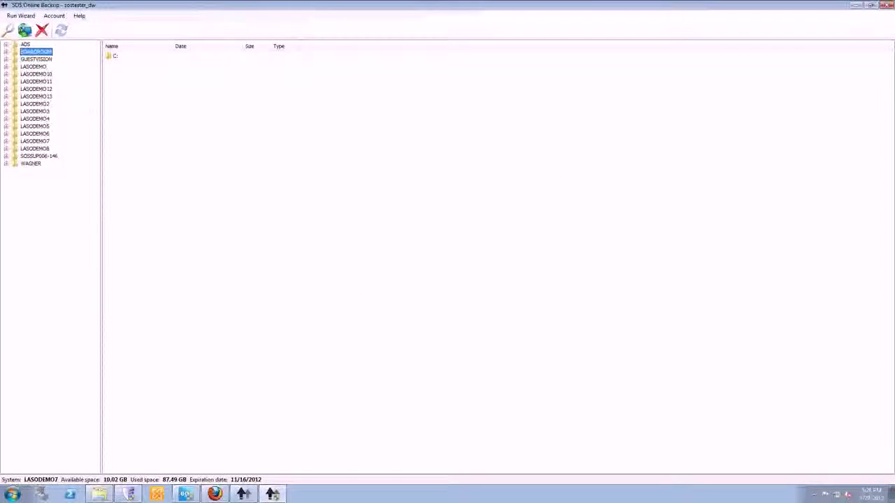
# Browse LASODEMO7 > C: > Users > user1 > Desktop, check ServerSave.exe's versions, then minimize the program.
pyautogui.click(8, 142)
pyautogui.click(16, 149)
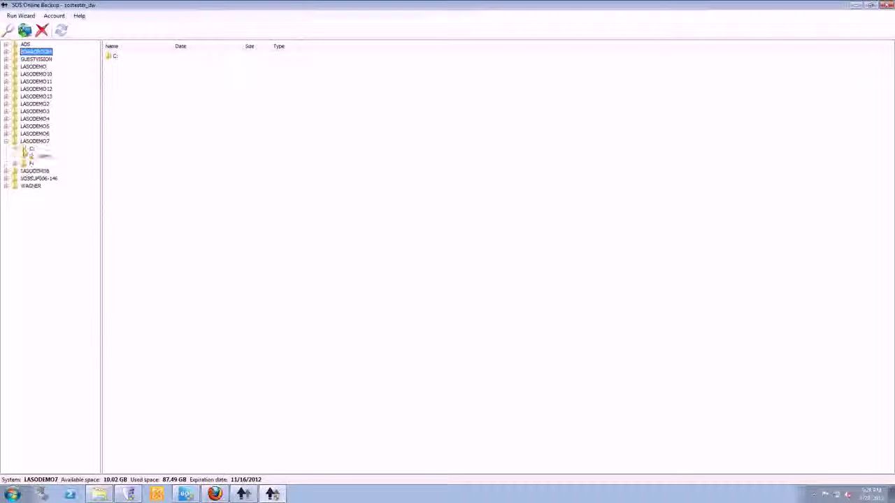
pyautogui.doubleClick(44, 155)
pyautogui.doubleClick(53, 163)
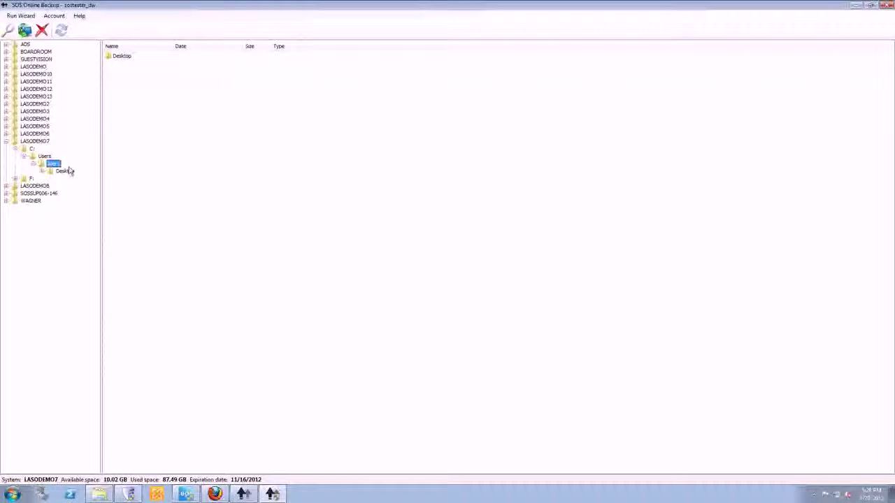
pyautogui.click(66, 171)
pyautogui.click(239, 79)
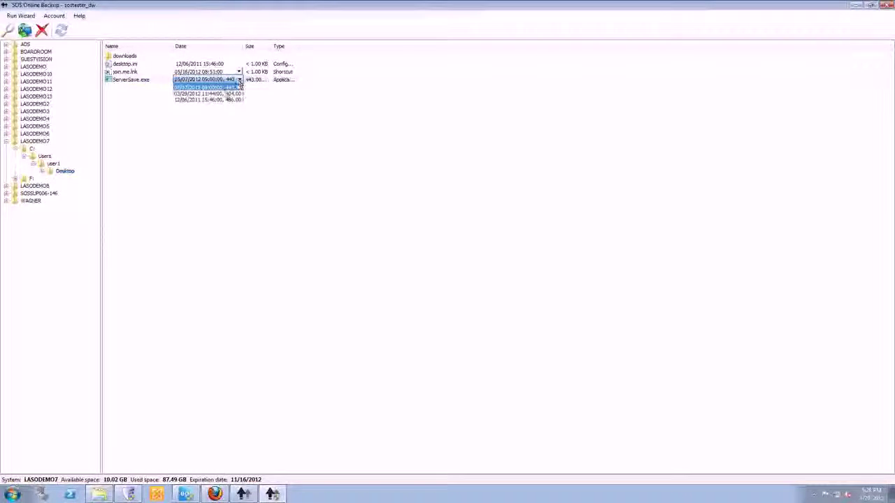
pyautogui.click(194, 162)
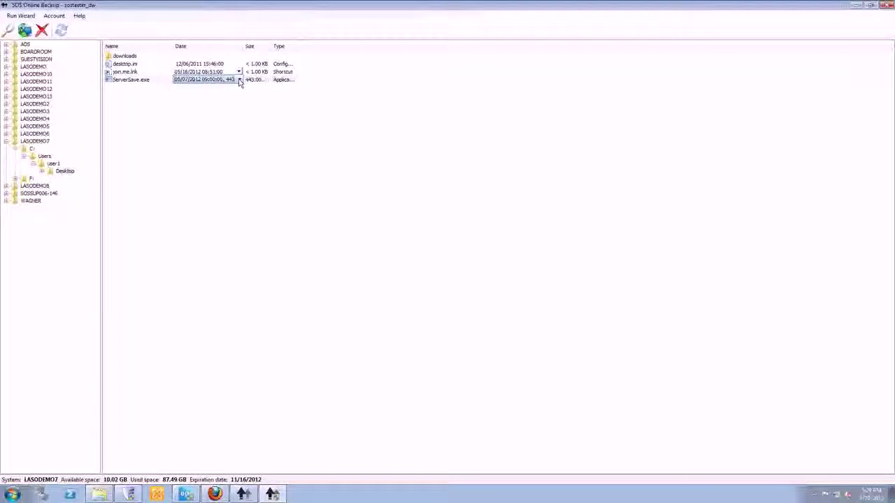
pyautogui.click(201, 163)
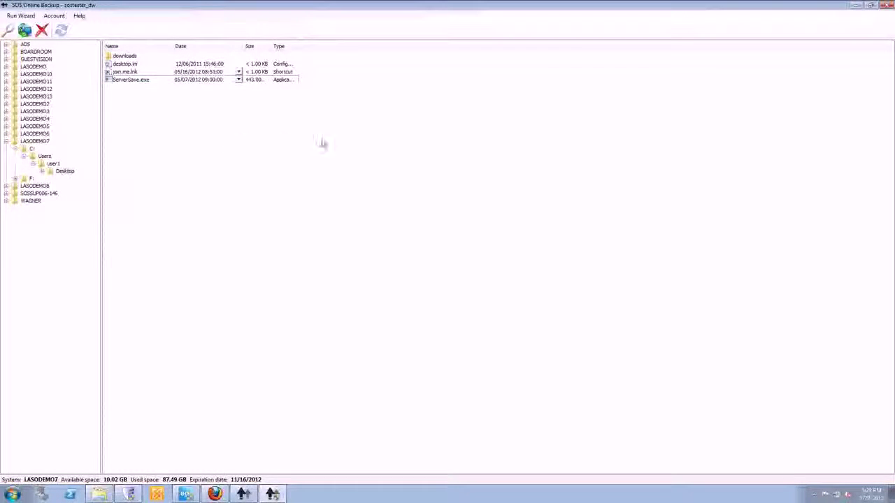
pyautogui.click(854, 6)
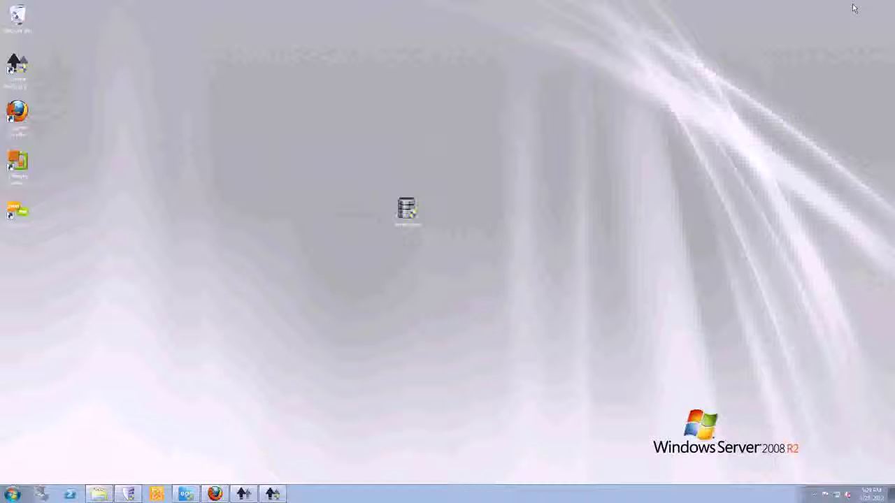
# In Firefox's My Account home page, reload the systems list and open LASODEMO 7.
pyautogui.click(214, 494)
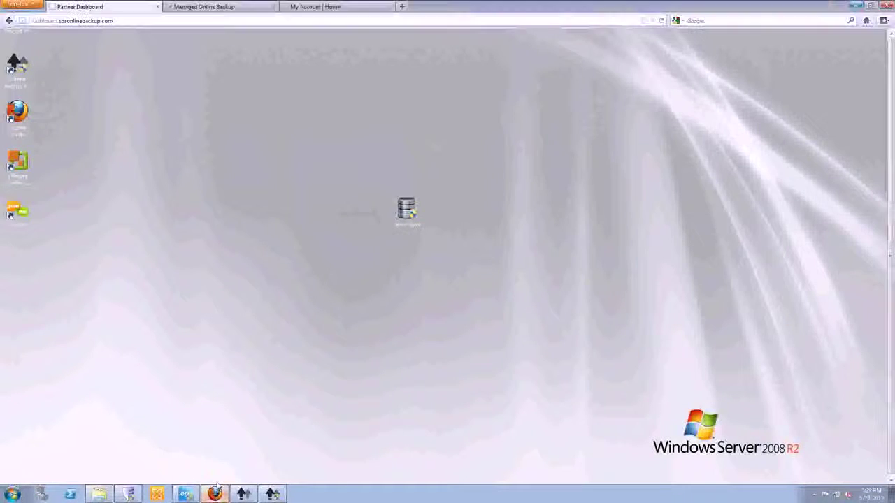
pyautogui.click(323, 7)
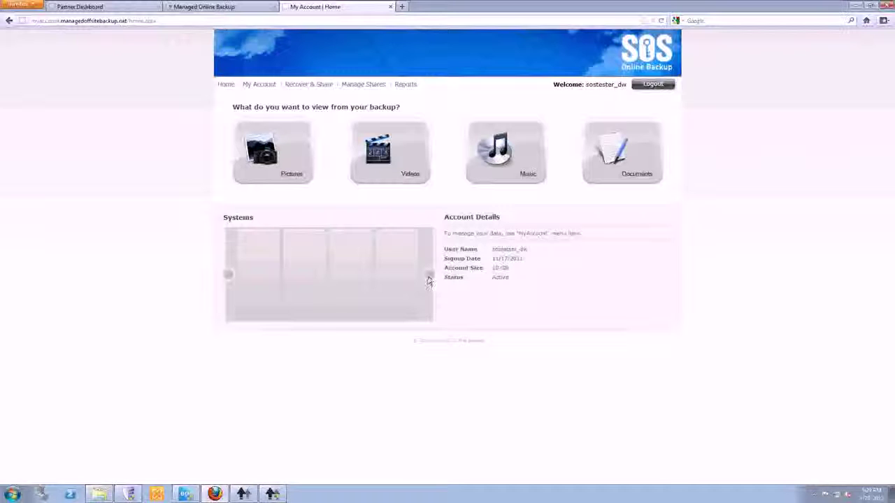
pyautogui.click(225, 85)
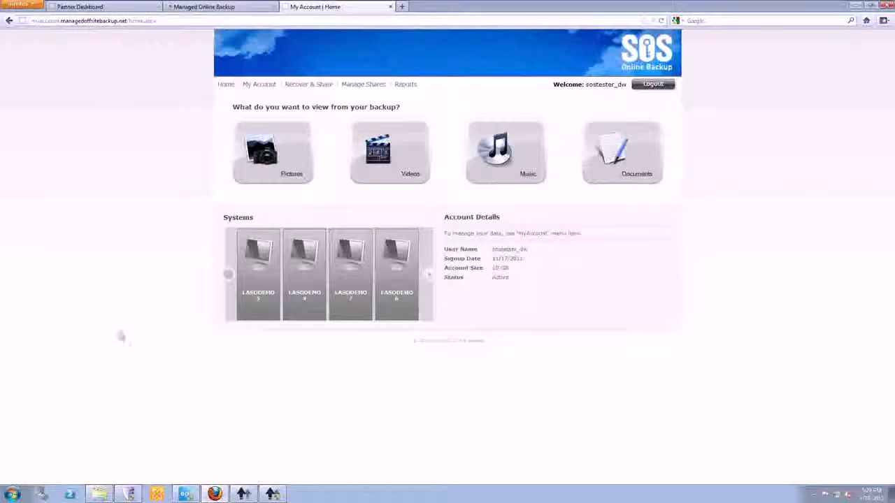
pyautogui.click(358, 297)
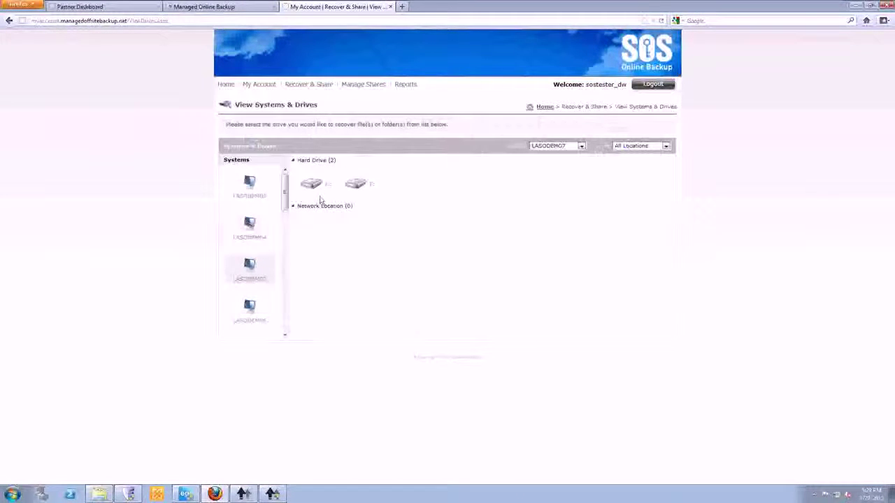
# Browse C: > Users > user1 > Desktop and pick ServerSave.exe's 06 Dec 2011, 486 KB version.
pyautogui.click(313, 184)
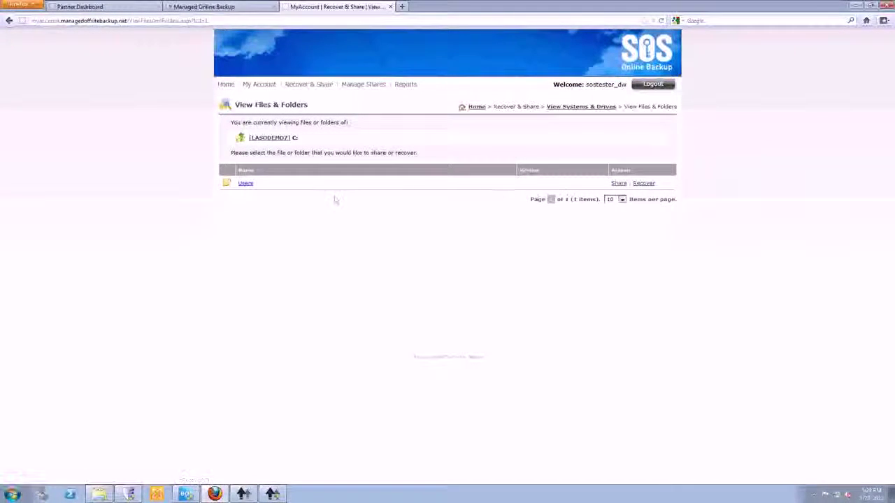
pyautogui.click(246, 184)
pyautogui.click(246, 185)
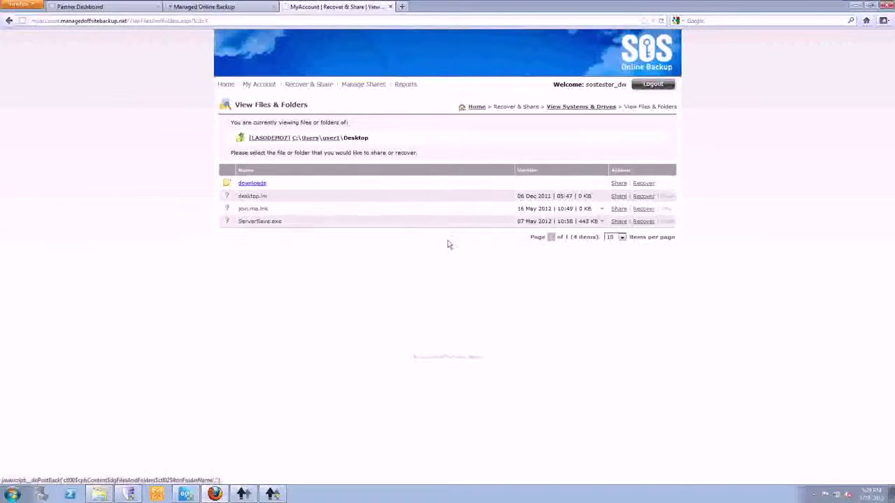
pyautogui.click(601, 222)
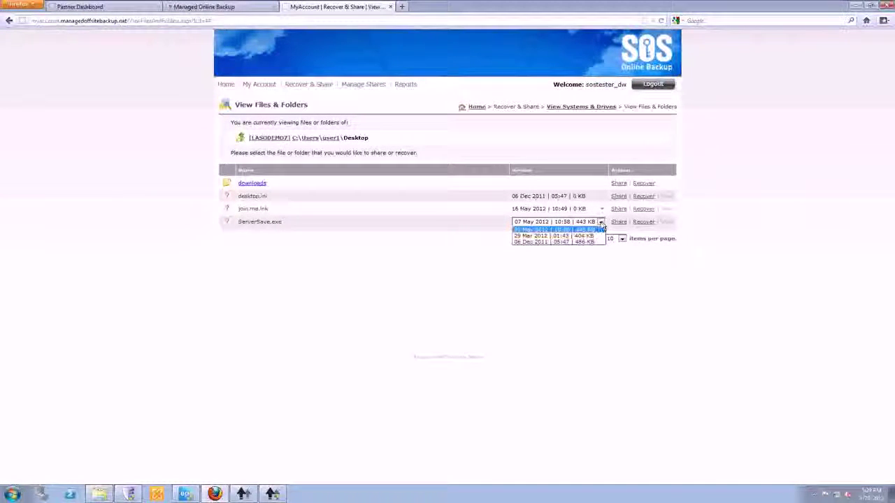
pyautogui.click(559, 241)
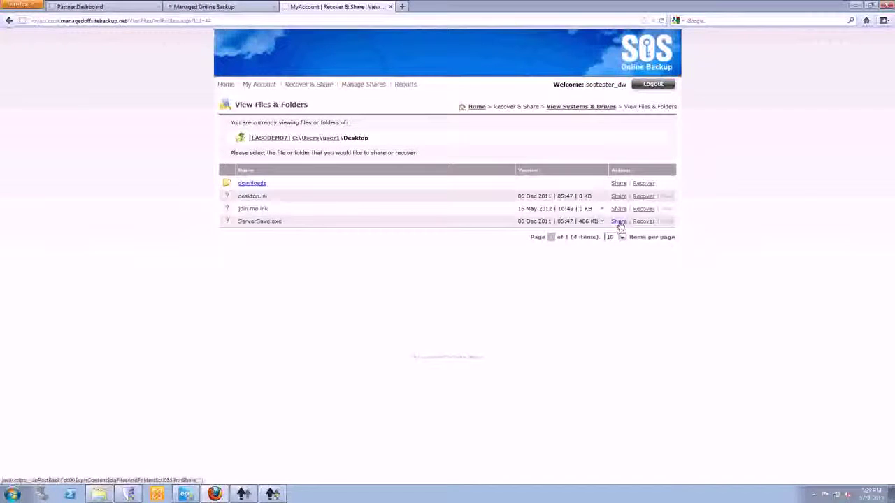
# Try downloading the chosen ServerSave.exe version, cancel the save, and begin sharing the file.
pyautogui.click(644, 222)
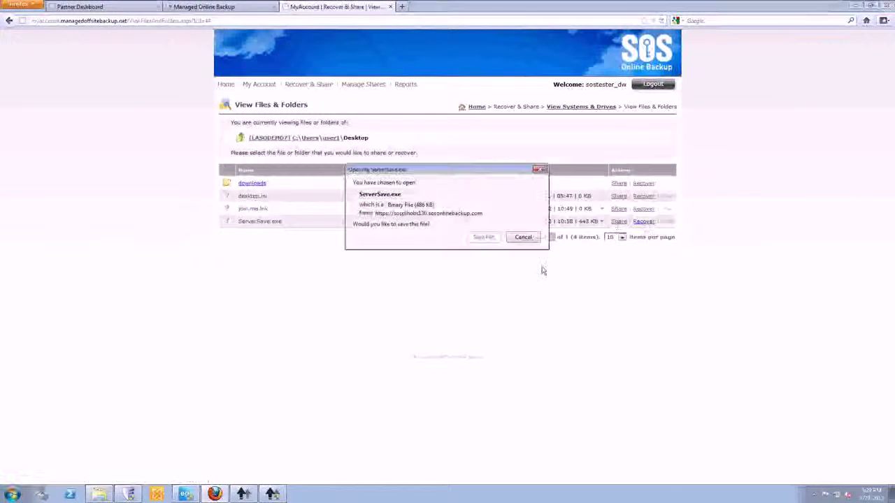
pyautogui.click(522, 238)
pyautogui.click(618, 221)
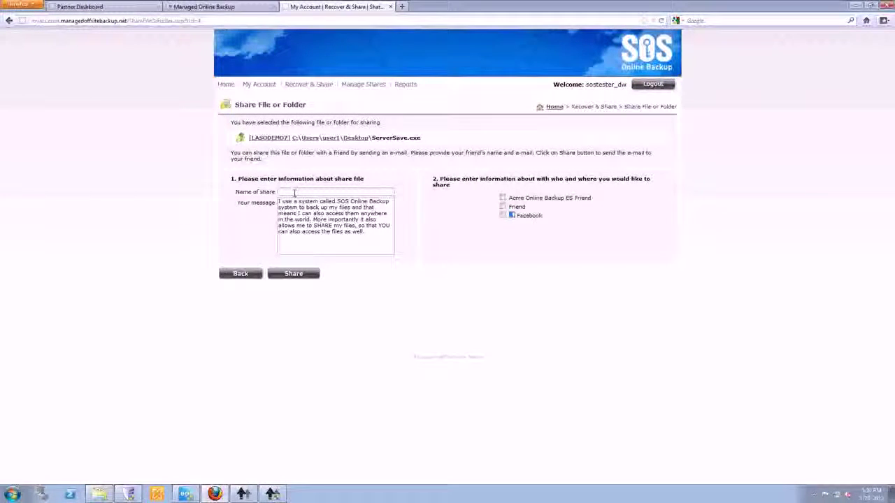
# Replace the default share message with 'here is that file you lost.'.
pyautogui.click(369, 238)
pyautogui.hotkey('ctrl', 'a')
pyautogui.press('Delete')
pyautogui.write('here i')
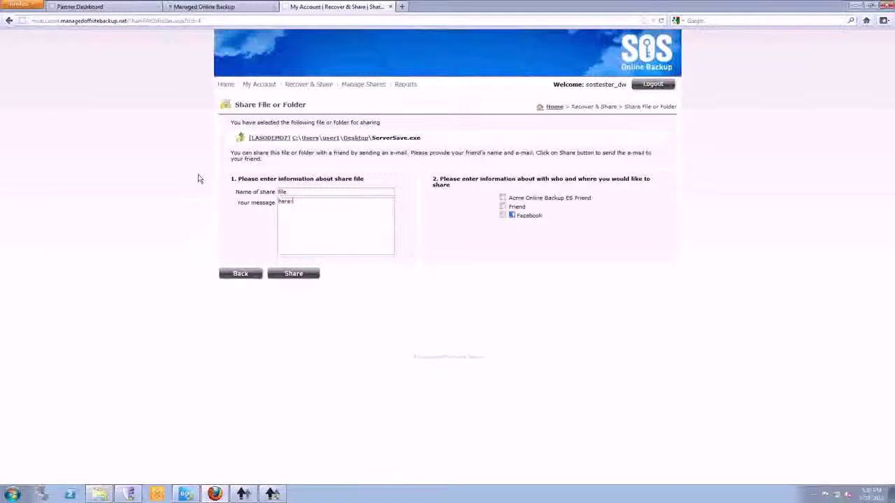
pyautogui.write('s that file you')
pyautogui.press('BackSpace')
pyautogui.press('BackSpace')
pyautogui.write('u lost.')
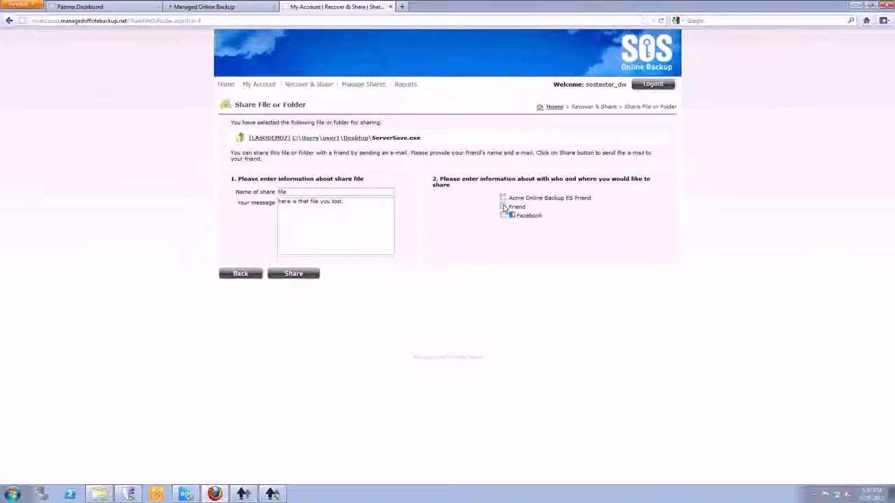
# Choose to share with a friend and enter the friend's name.
pyautogui.click(502, 207)
pyautogui.click(499, 216)
pyautogui.write('john')
pyautogui.press('Tab')
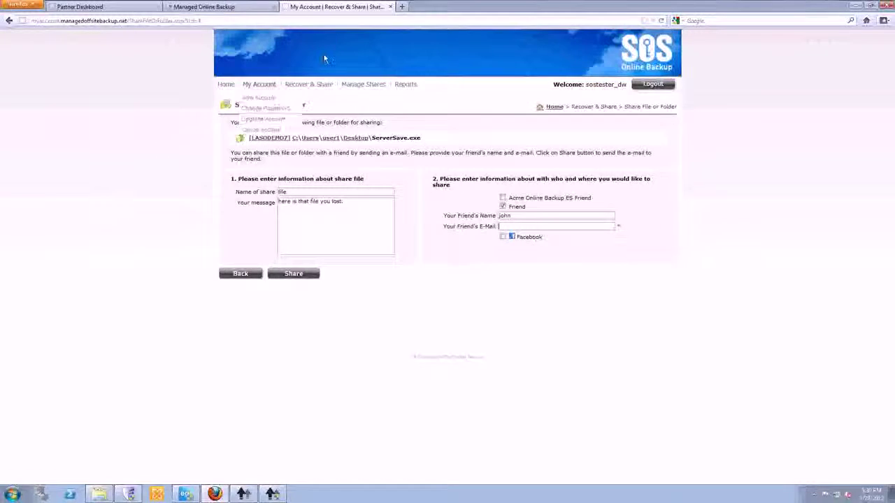
# Open the m.managedoffsitebackup.net mobile site in a new tab, log in, and browse LASODEMO5's backed-up files.
pyautogui.click(401, 8)
pyautogui.write('m')
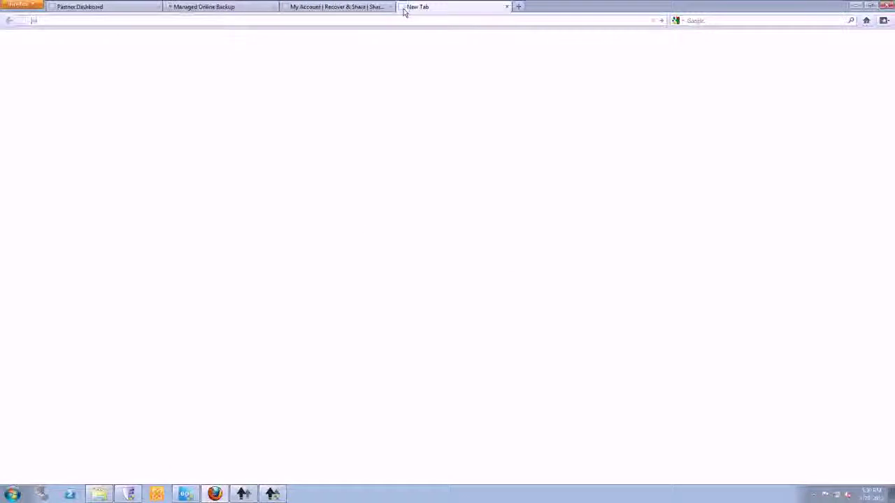
pyautogui.write('y.ma')
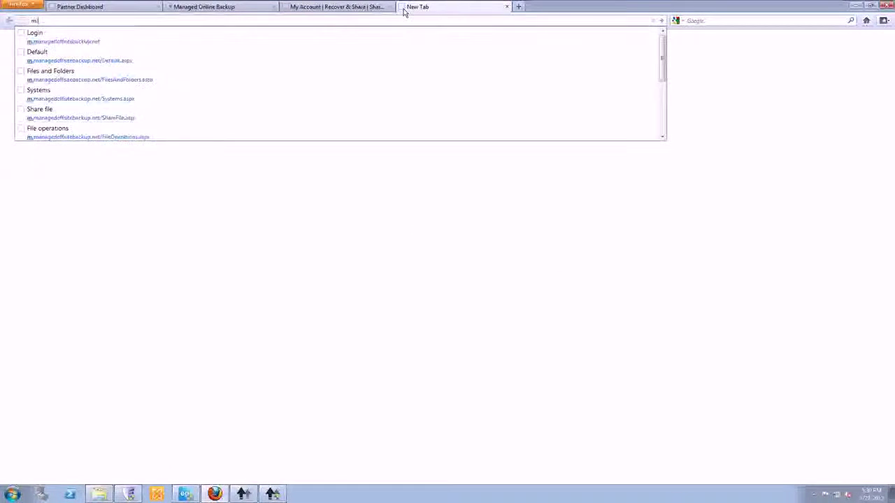
pyautogui.press('Return')
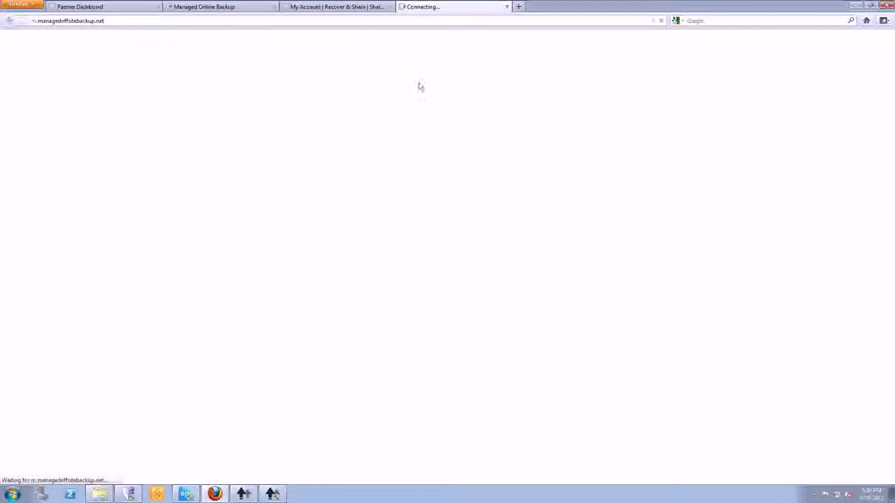
pyautogui.click(447, 99)
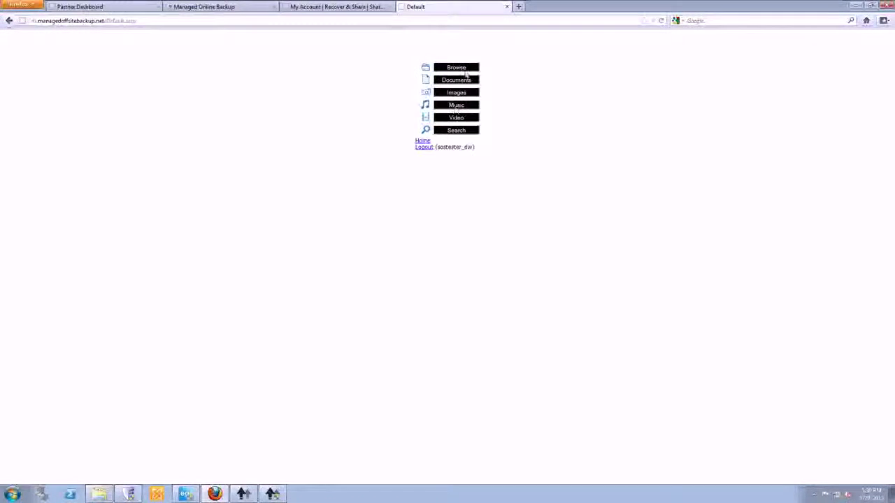
pyautogui.click(459, 69)
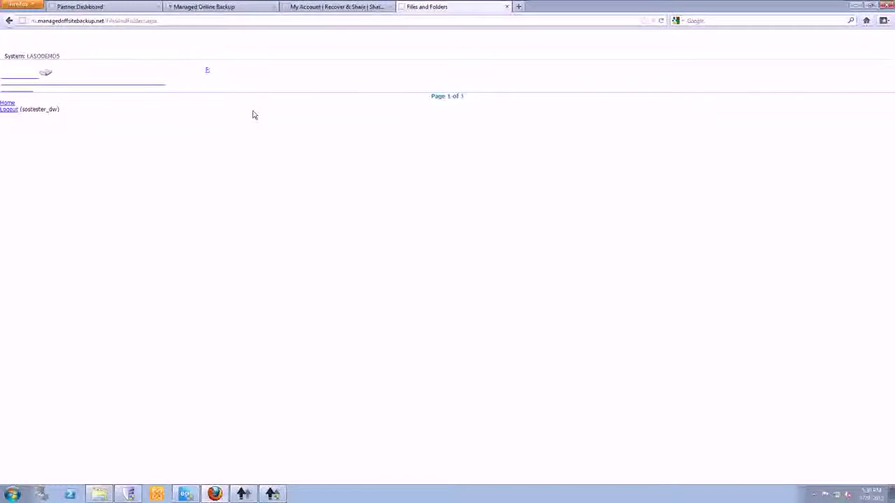
# Open the Machine Backup Details report on the My Account tab with 50 items per page.
pyautogui.click(343, 7)
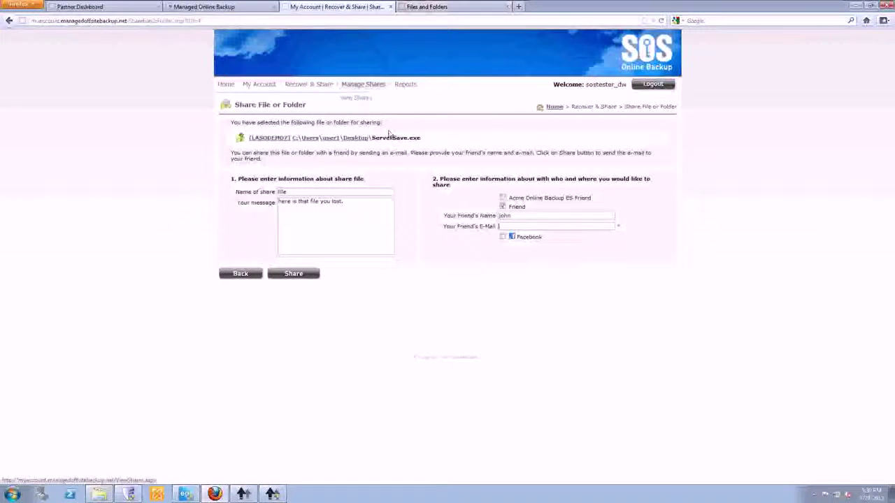
pyautogui.moveTo(403, 84)
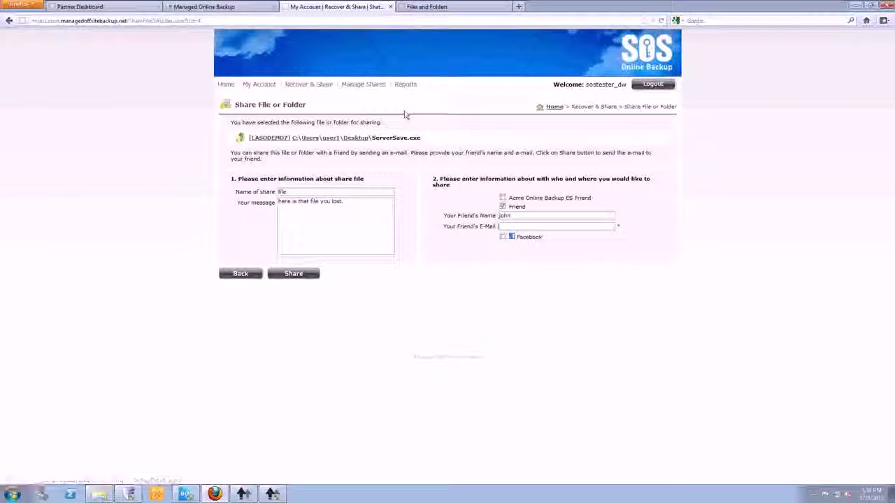
pyautogui.click(407, 109)
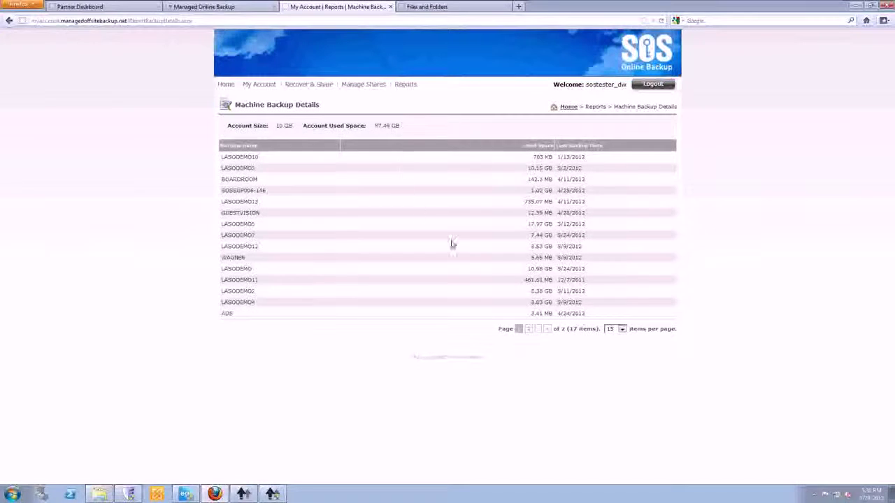
pyautogui.click(621, 329)
pyautogui.click(612, 361)
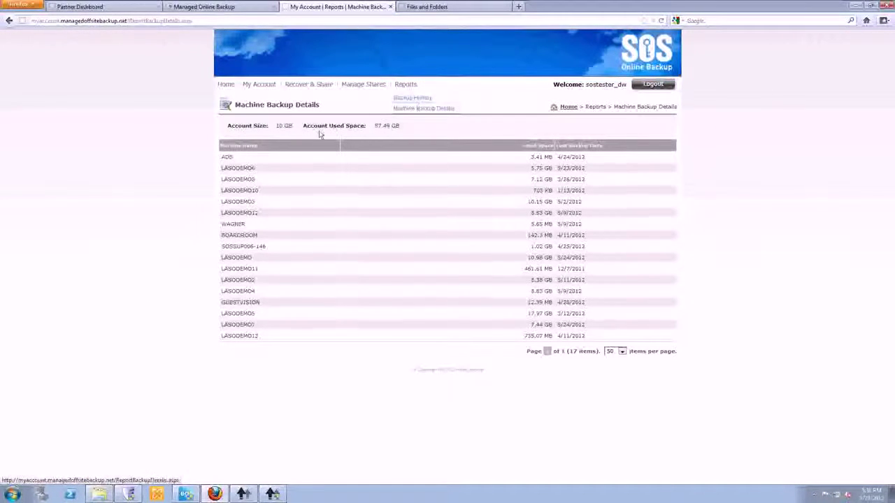
# Go to the Recover & Share search page for backed-up files.
pyautogui.moveTo(401, 104)
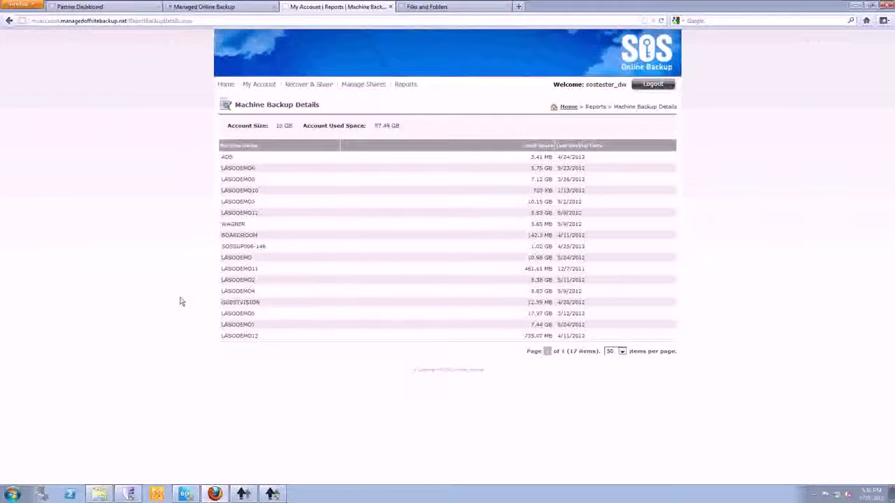
pyautogui.moveTo(295, 87)
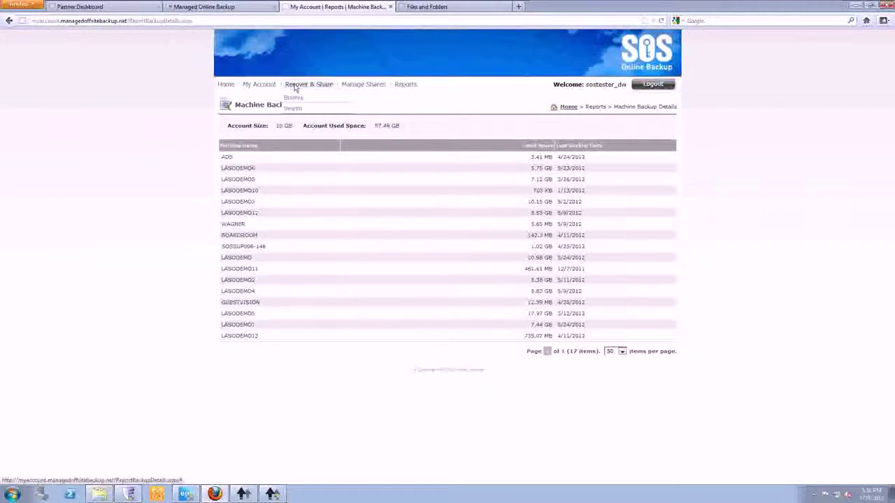
pyautogui.click(294, 109)
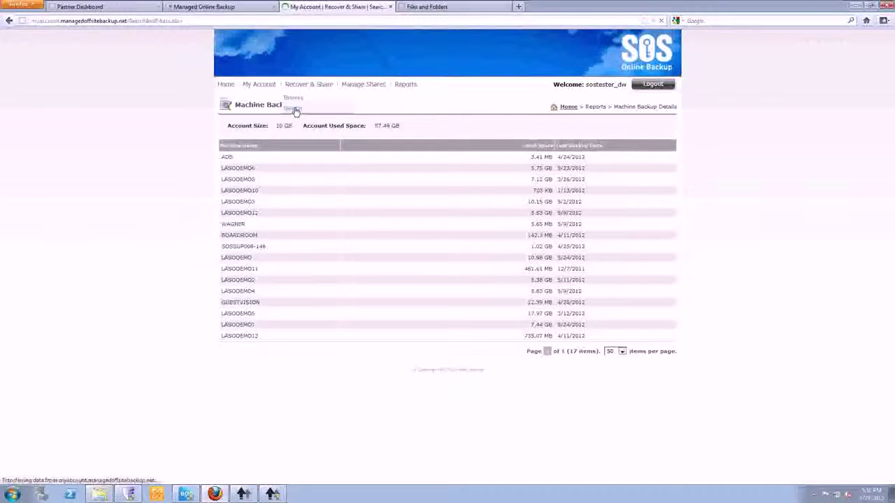
# Search the backed-up files for 'test' (99 results), then switch to the Managed Online Backup tab.
pyautogui.click(559, 124)
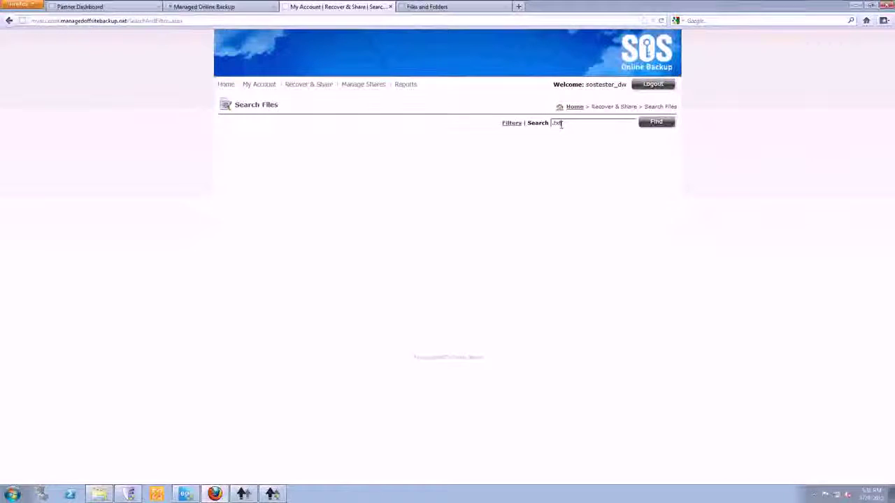
pyautogui.write('test')
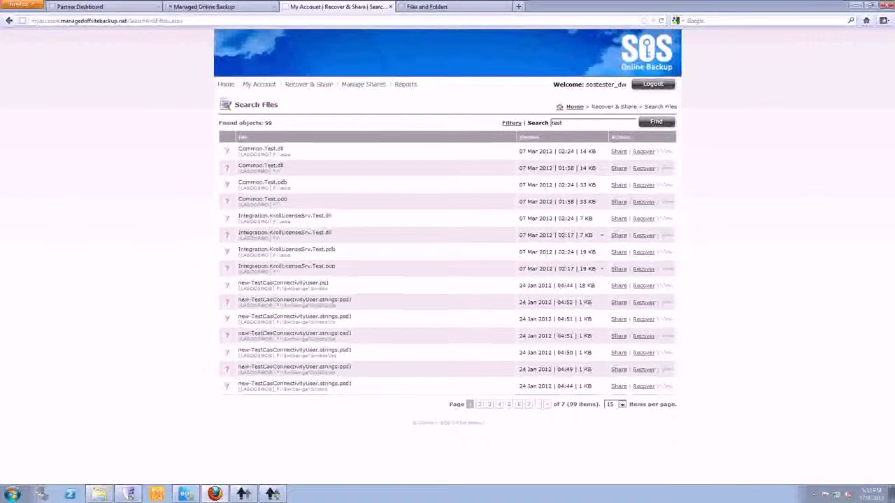
pyautogui.click(225, 9)
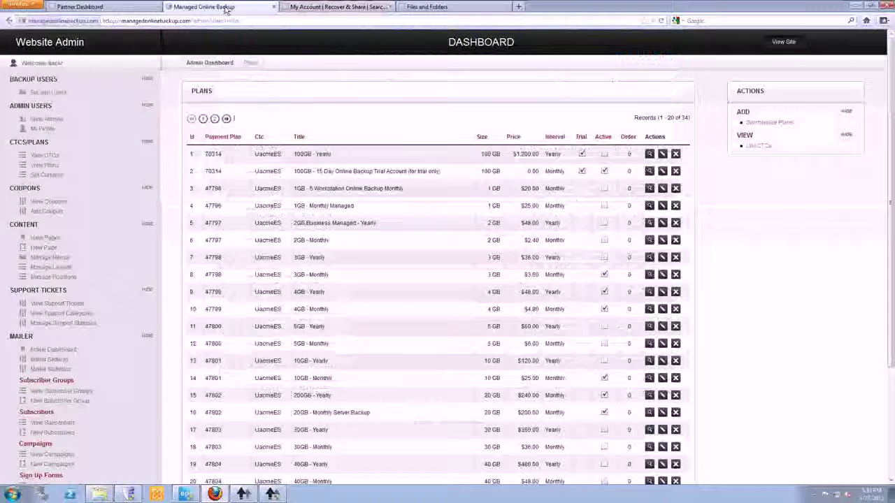
# Switch to the Partner Dashboard tab, then minimize Firefox to leave the Windows Server desktop showing.
pyautogui.click(119, 7)
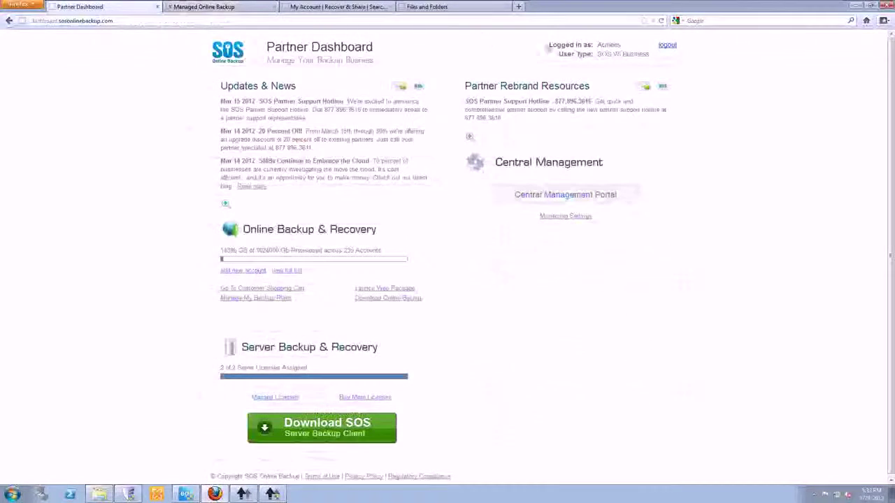
pyautogui.click(855, 7)
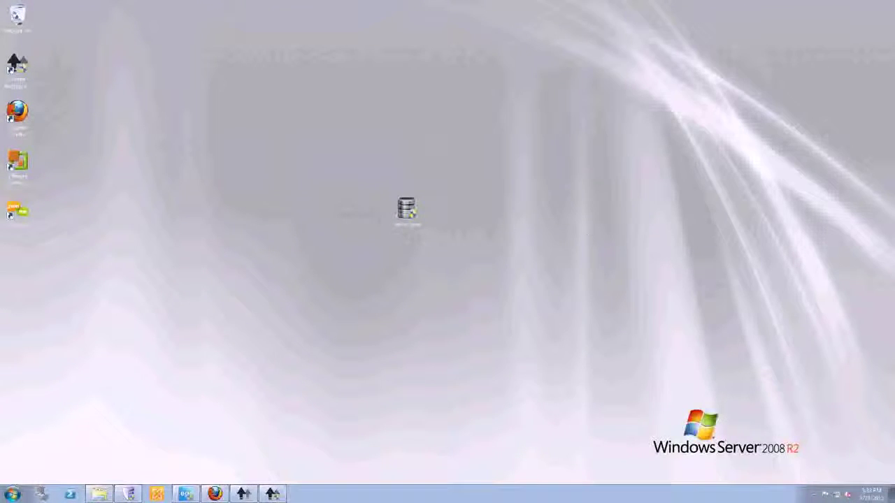
pyautogui.click(212, 495)
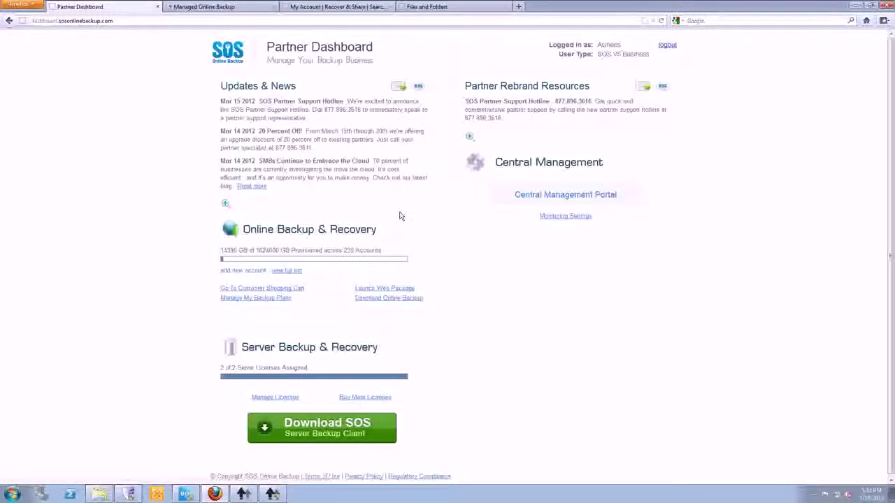
pyautogui.click(855, 6)
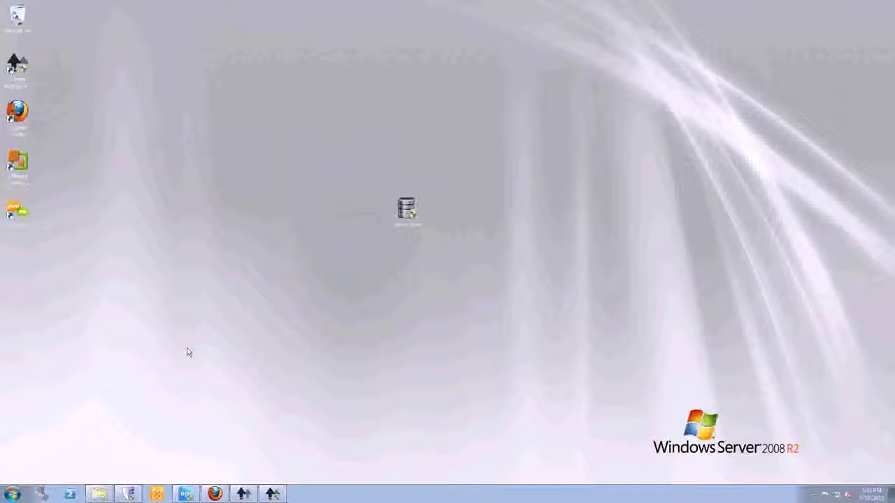
pyautogui.moveTo(129, 498)
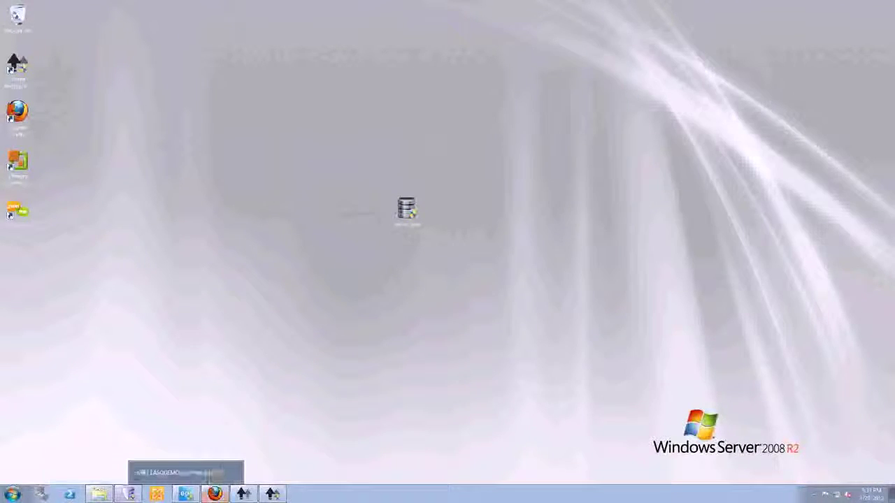
# Check the Upload Agent's transfer progress, close the restore browser, and bring ShadowProtect forward.
pyautogui.click(272, 494)
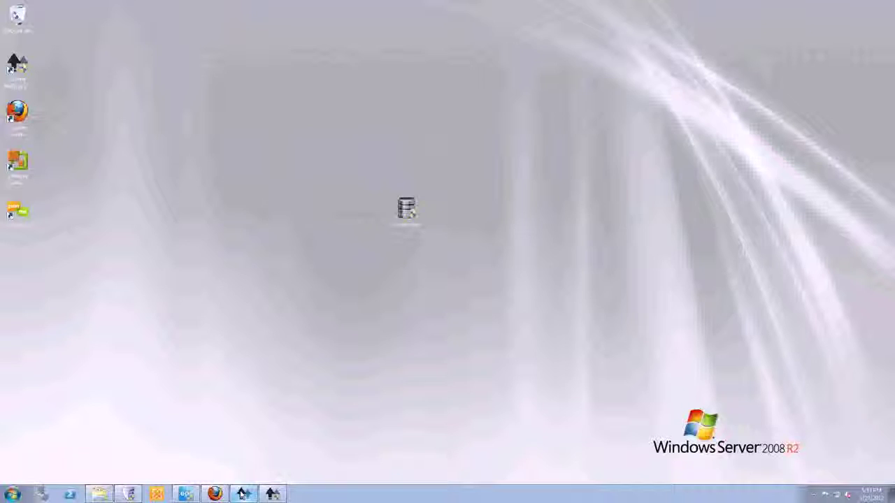
pyautogui.click(242, 494)
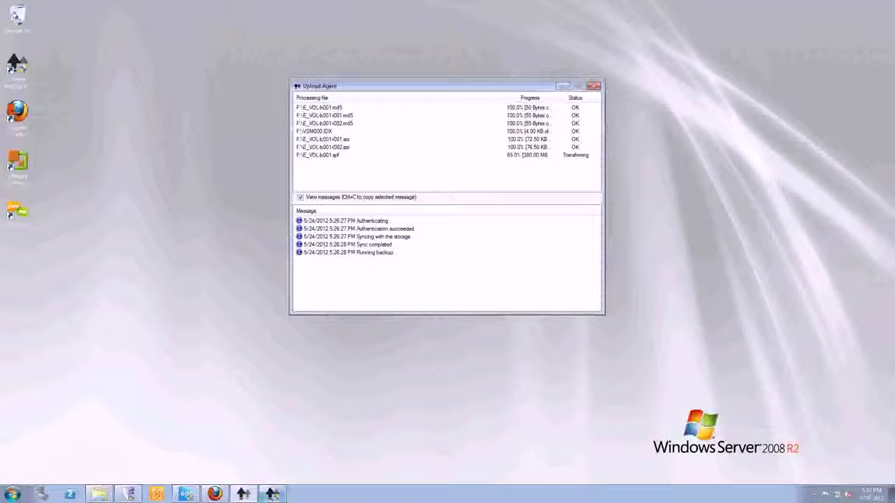
pyautogui.click(242, 494)
pyautogui.click(23, 16)
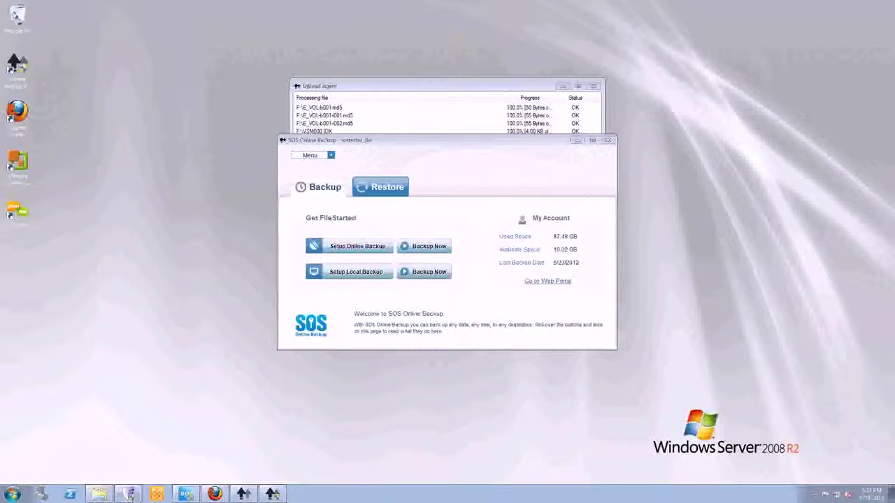
pyautogui.click(129, 494)
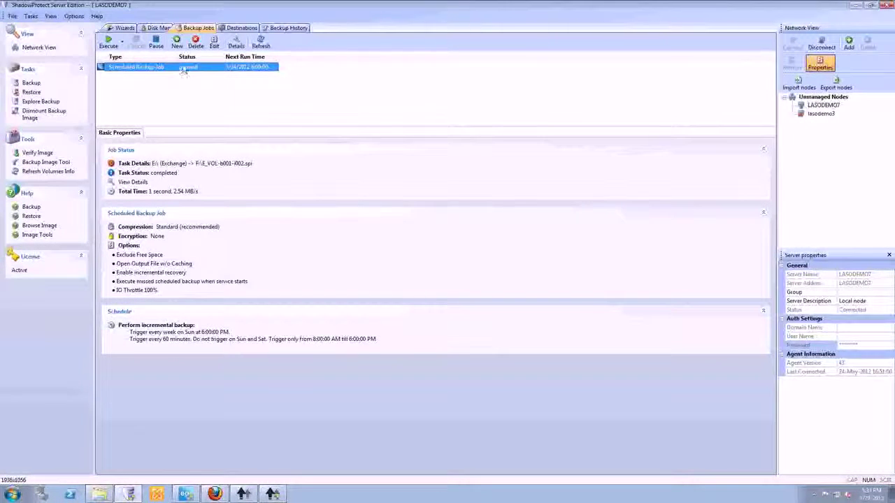
# Delete the scheduled backup job and start a new one covering the E:\ Exchange volume.
pyautogui.click(196, 43)
pyautogui.click(462, 268)
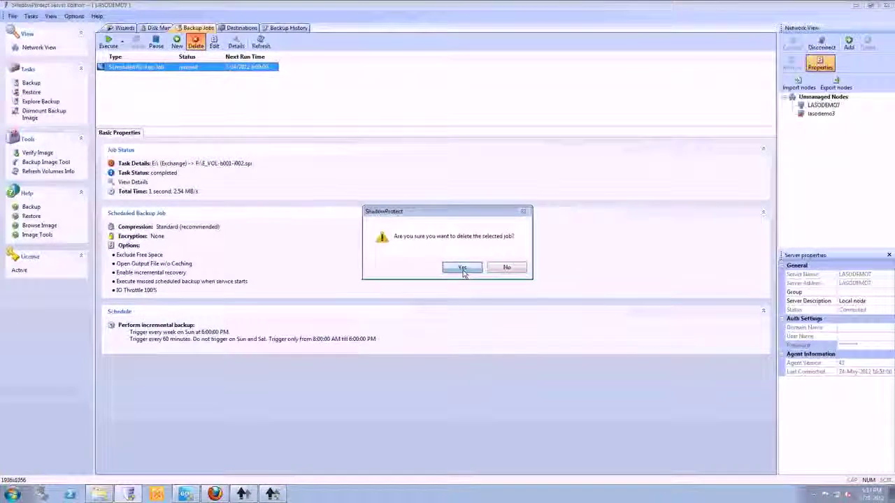
pyautogui.click(176, 43)
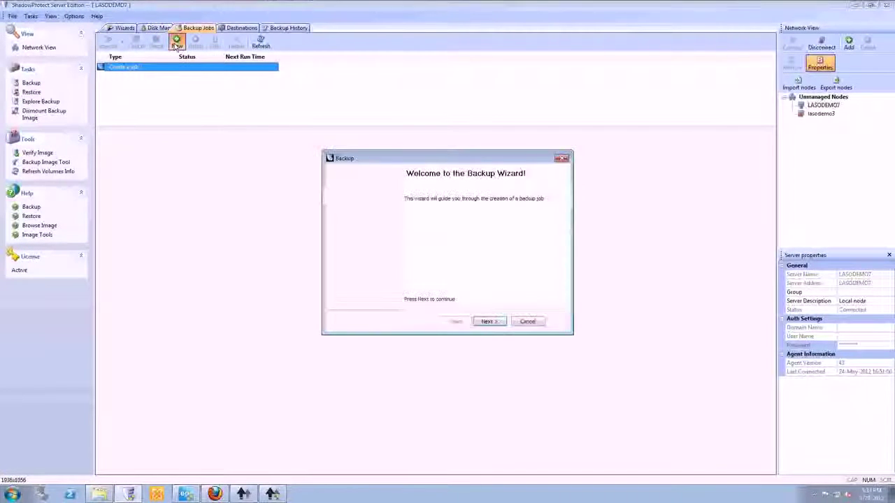
pyautogui.click(491, 321)
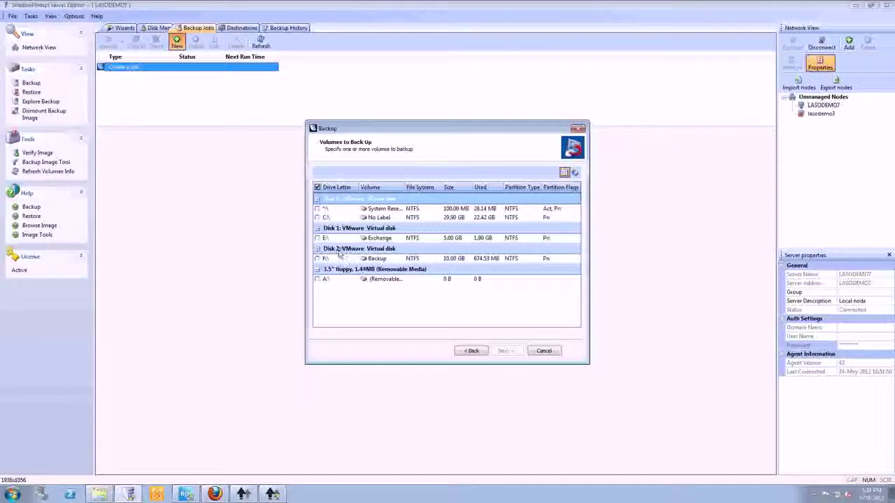
pyautogui.click(318, 238)
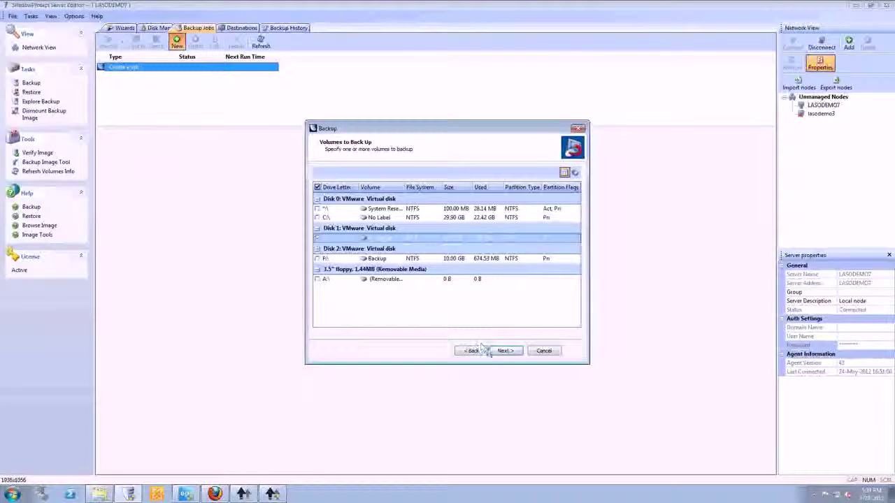
pyautogui.click(504, 350)
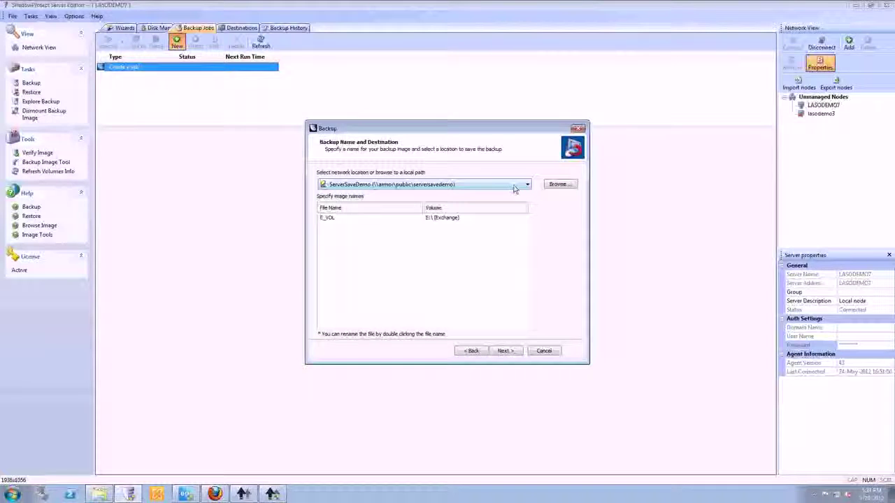
# Set the backup destination to F:\ on a Continuous Incrementals schedule.
pyautogui.click(513, 185)
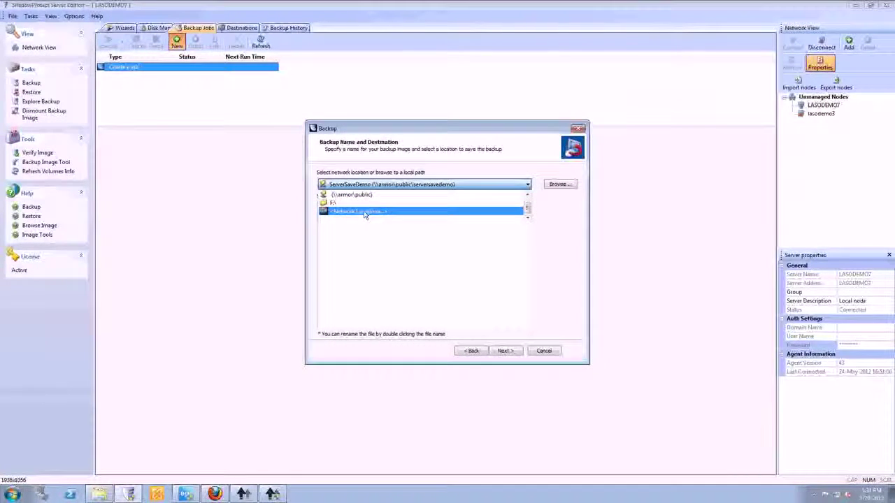
pyautogui.click(355, 203)
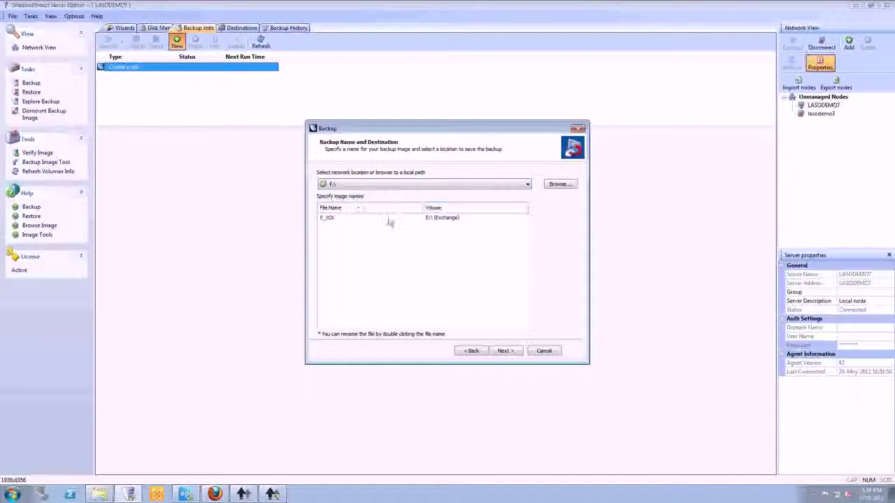
pyautogui.click(509, 351)
pyautogui.click(332, 218)
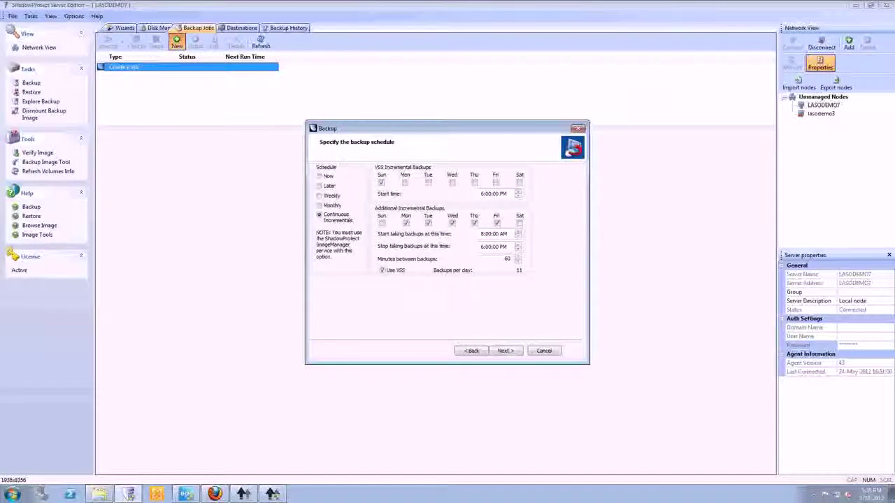
# Split the image file into 2048 MB pieces and keep Standard compression.
pyautogui.click(513, 353)
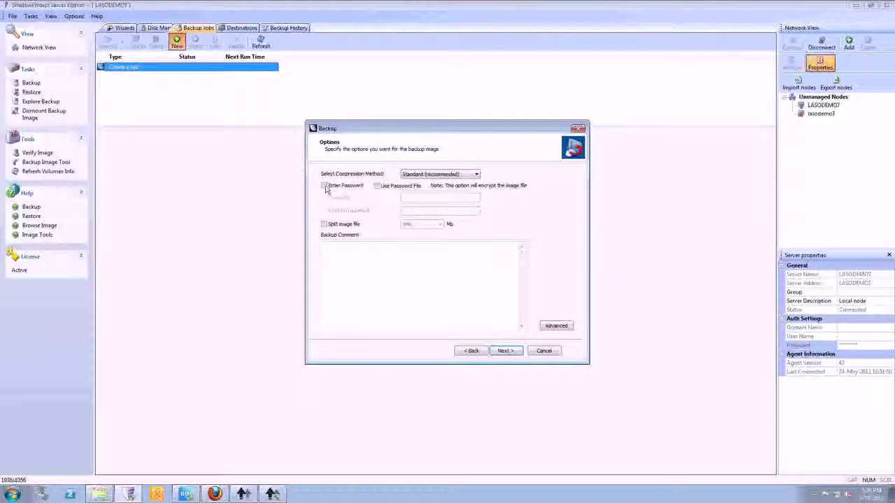
pyautogui.click(324, 224)
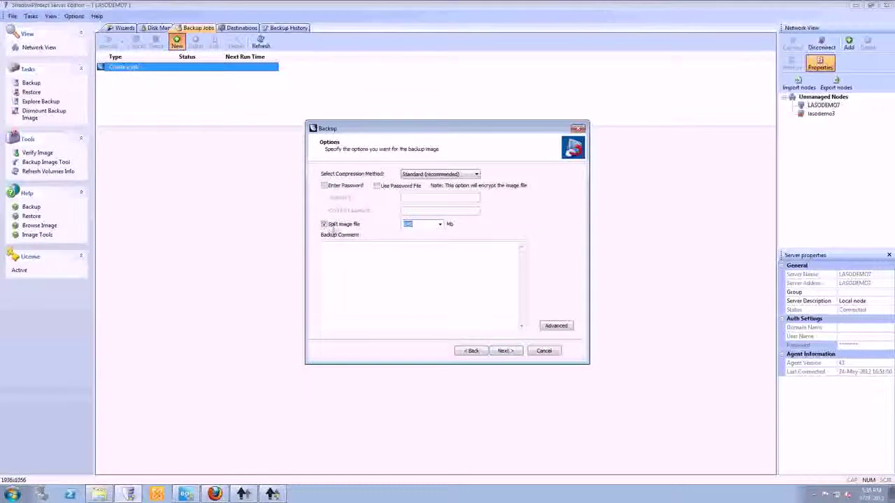
pyautogui.click(440, 225)
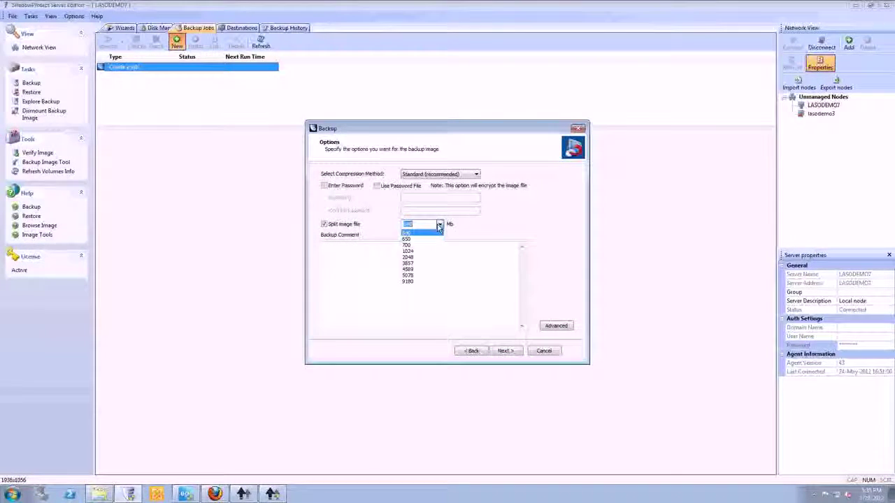
pyautogui.click(428, 257)
pyautogui.click(468, 175)
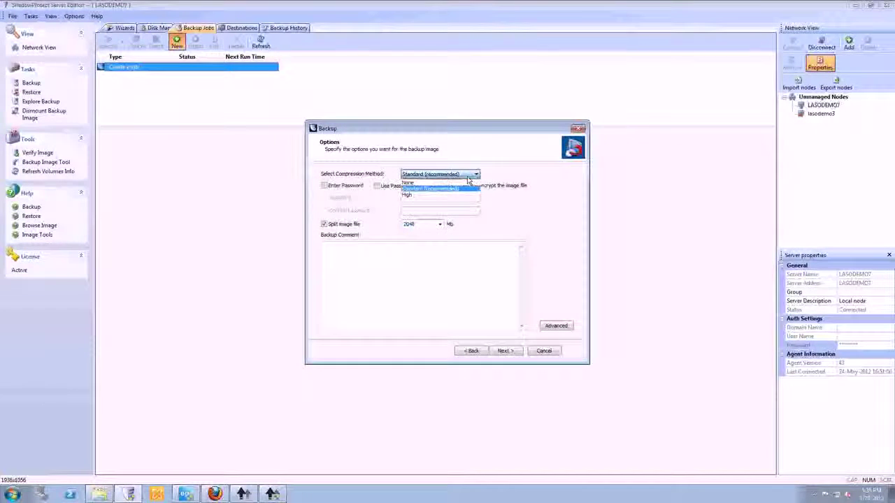
pyautogui.click(467, 179)
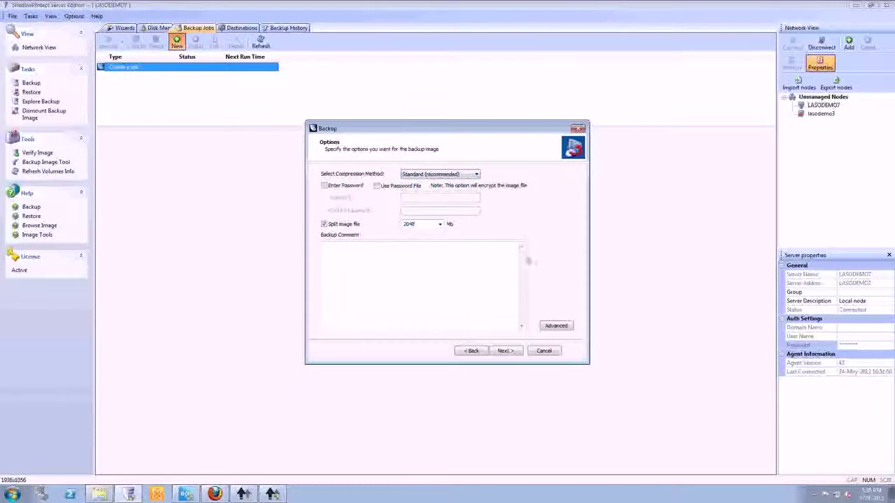
pyautogui.click(555, 329)
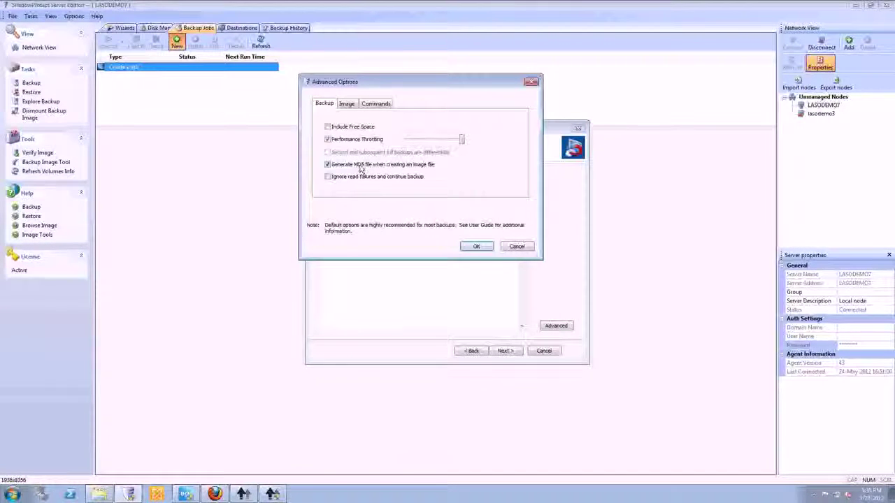
# Review the Image and Commands advanced options unchanged, then reach the Wizard Summary.
pyautogui.click(348, 105)
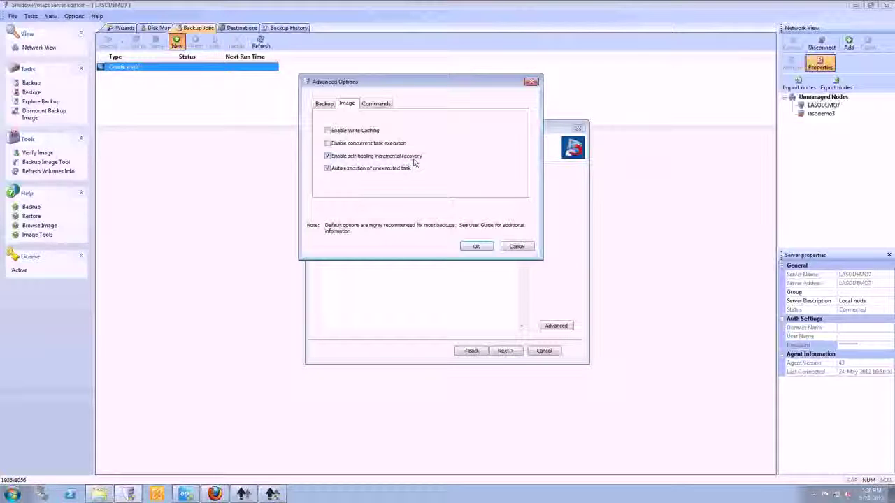
pyautogui.click(383, 105)
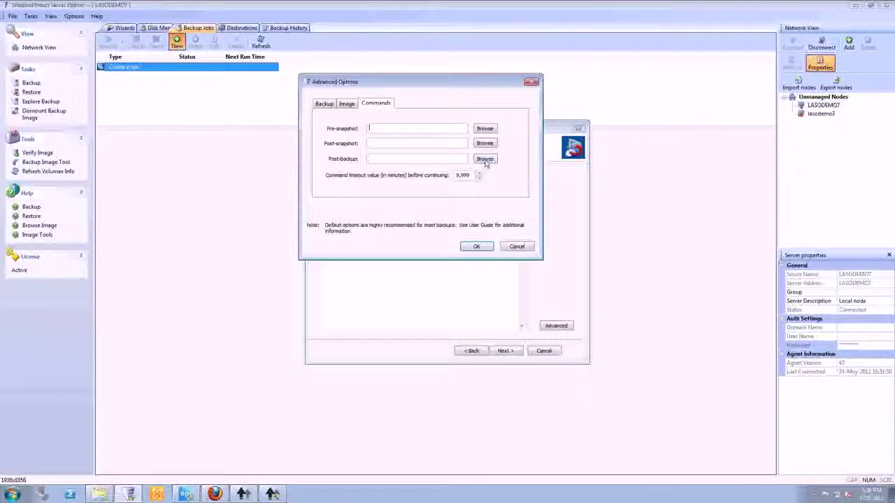
pyautogui.click(514, 246)
pyautogui.click(503, 351)
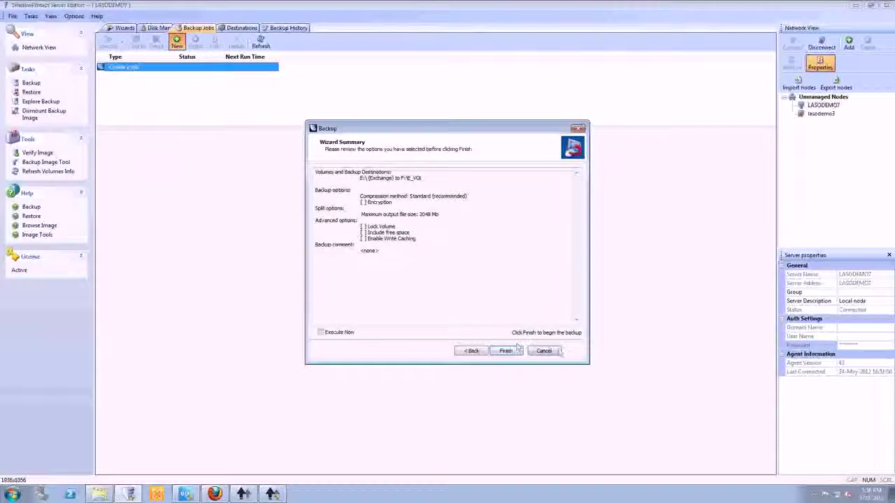
# Finish the E_VOL backup job, then start and cancel another new job.
pyautogui.click(506, 351)
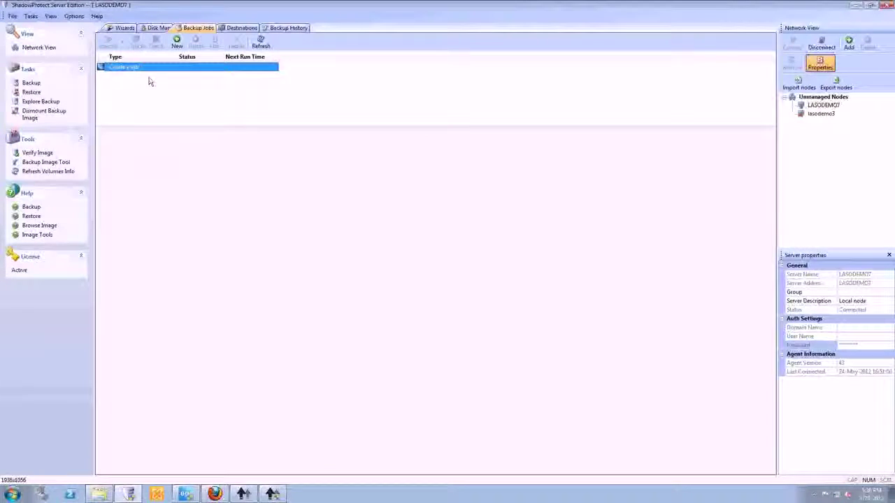
pyautogui.click(177, 42)
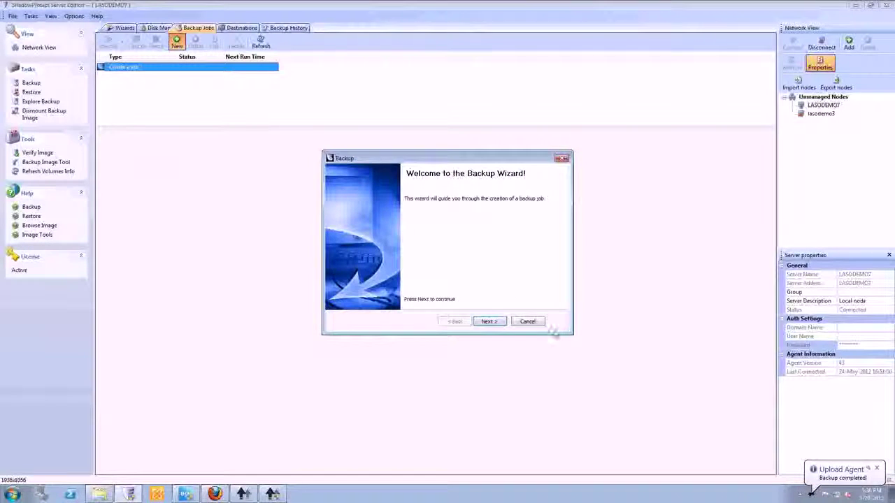
pyautogui.click(527, 321)
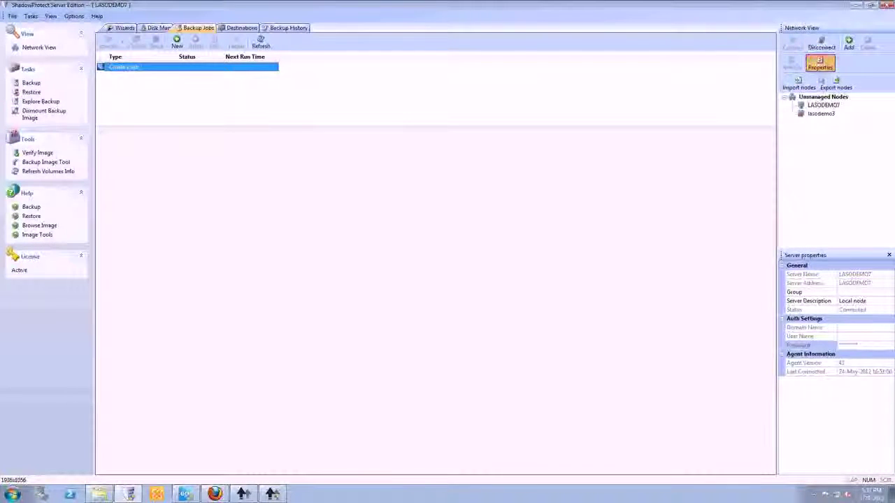
# Connect to lasodemo3, reconnect to LASODEMO7, and launch the Restore Wizard.
pyautogui.click(820, 114)
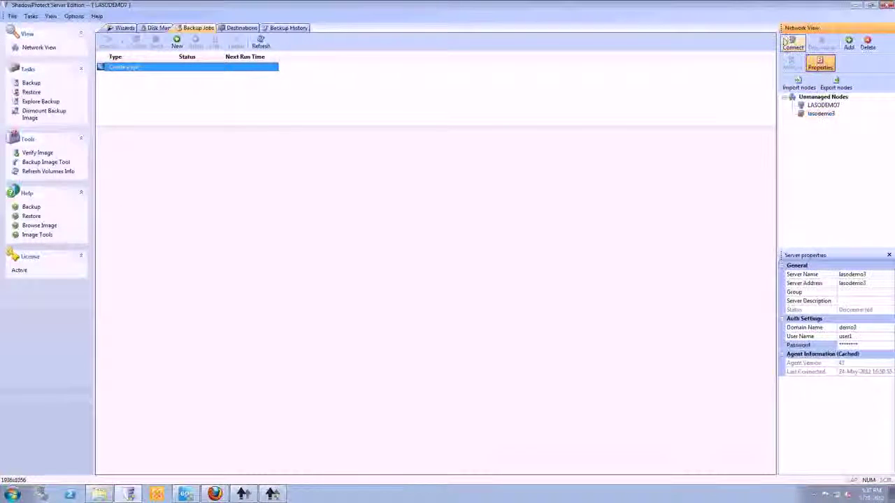
pyautogui.click(791, 46)
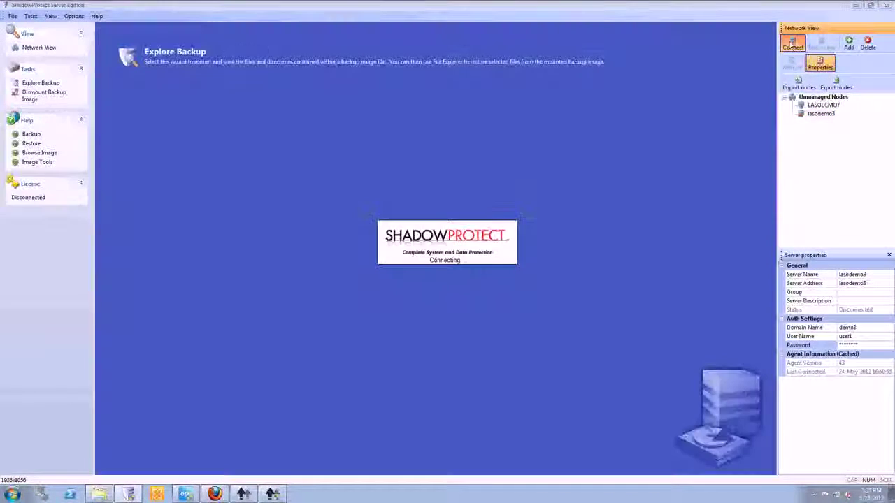
pyautogui.click(823, 105)
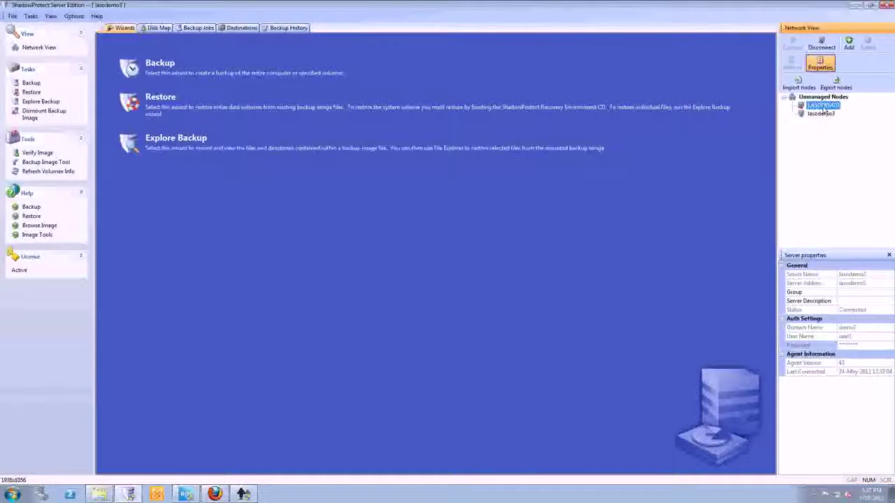
pyautogui.click(792, 43)
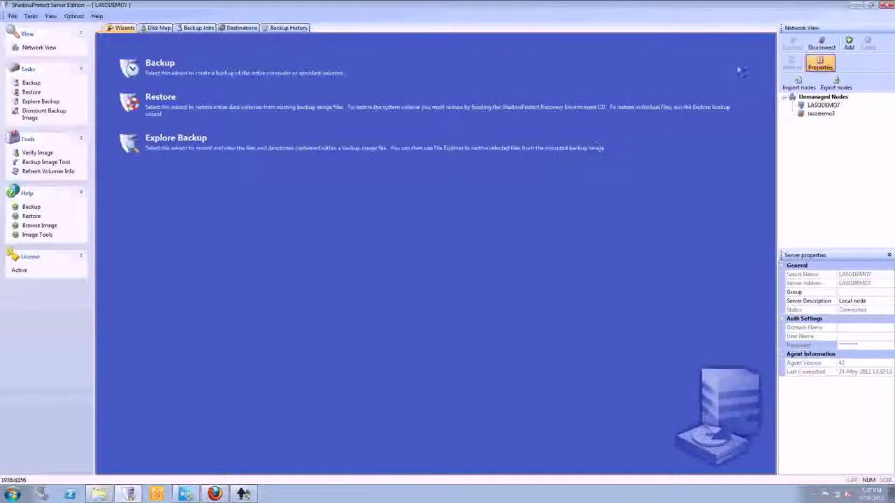
pyautogui.click(167, 101)
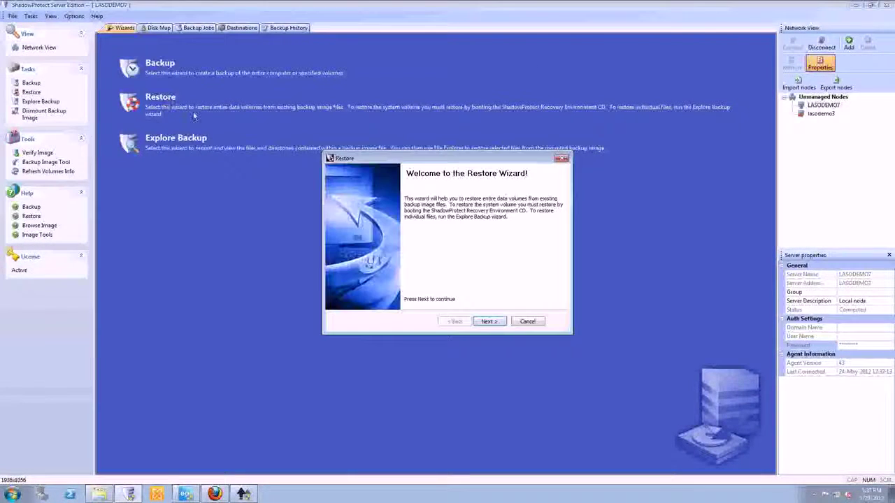
pyautogui.click(489, 322)
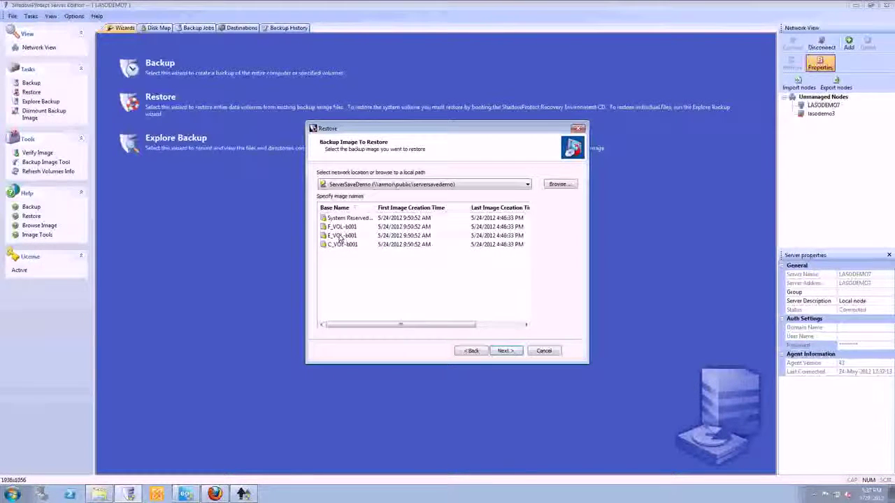
pyautogui.click(341, 236)
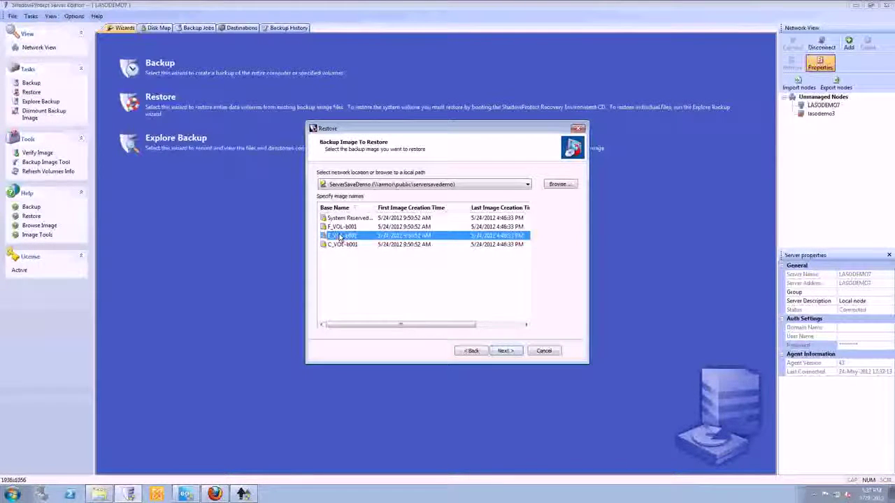
pyautogui.click(546, 352)
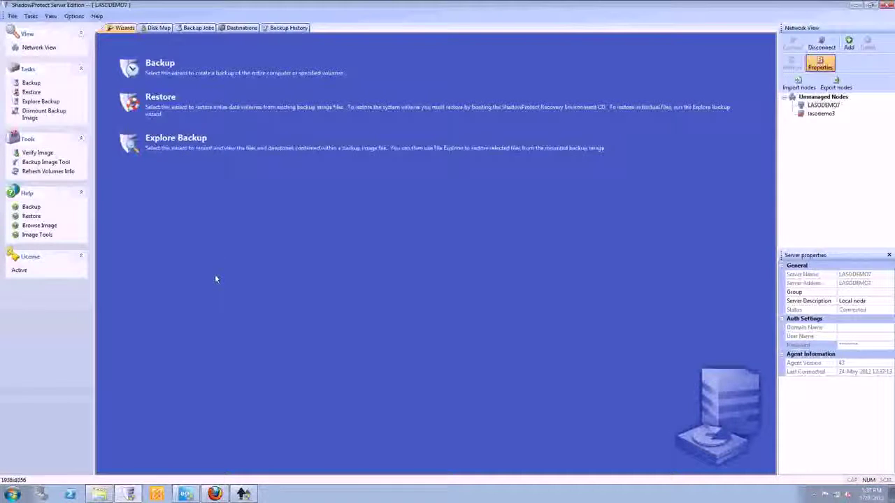
pyautogui.click(886, 5)
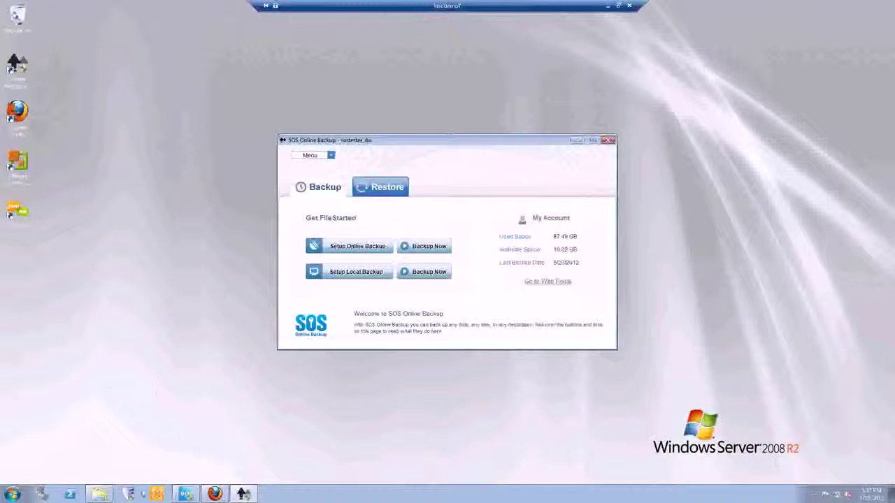
# Mount the E_VOL-b001-i001 incremental image on Backup (F:) as a drive.
pyautogui.click(100, 494)
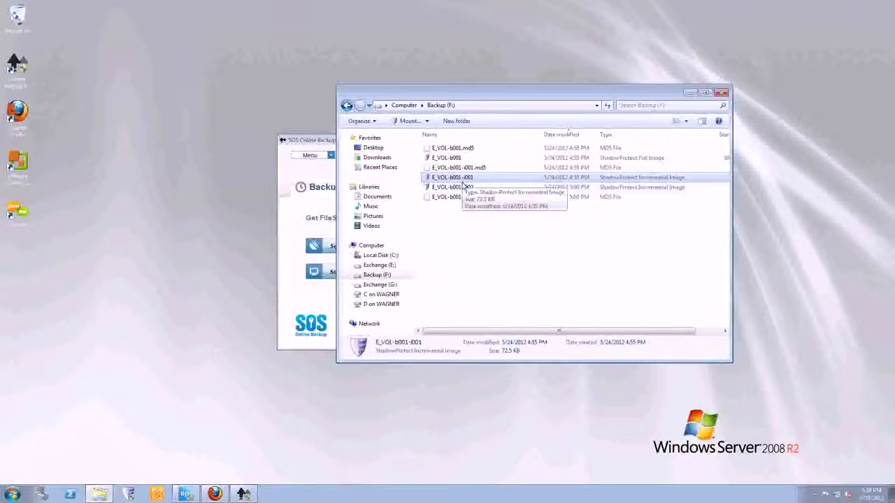
pyautogui.rightClick(458, 179)
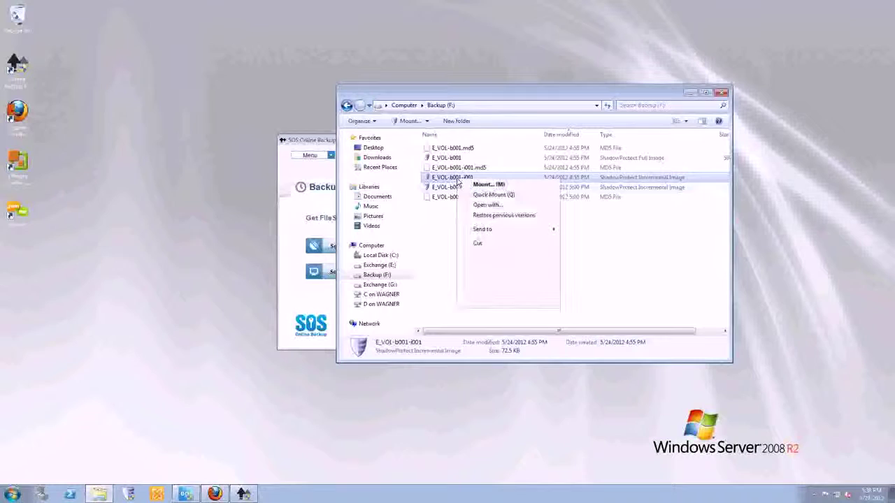
pyautogui.click(487, 204)
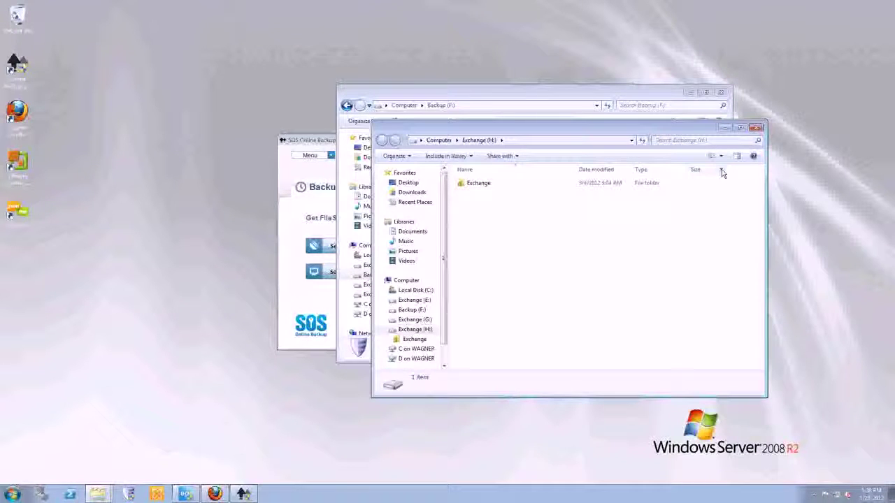
# Browse the Exchange folder on Exchange (G:), then close Explorer and return to the recovery tool.
pyautogui.click(756, 128)
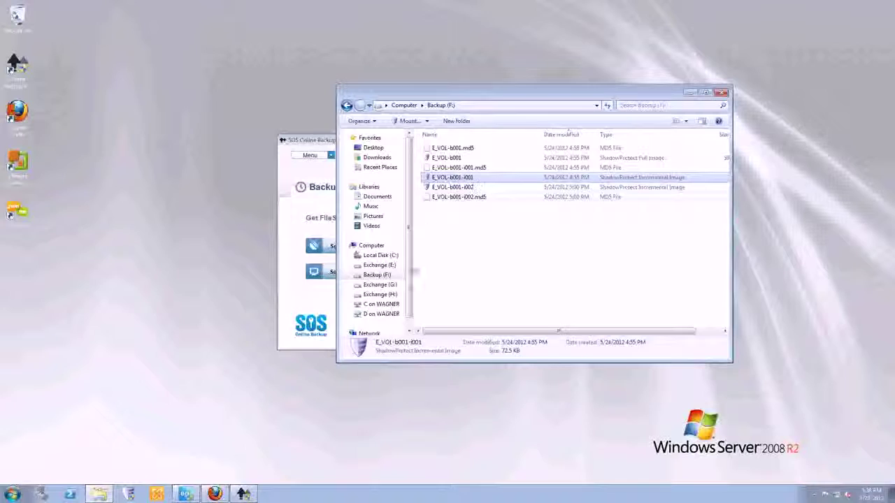
pyautogui.click(386, 275)
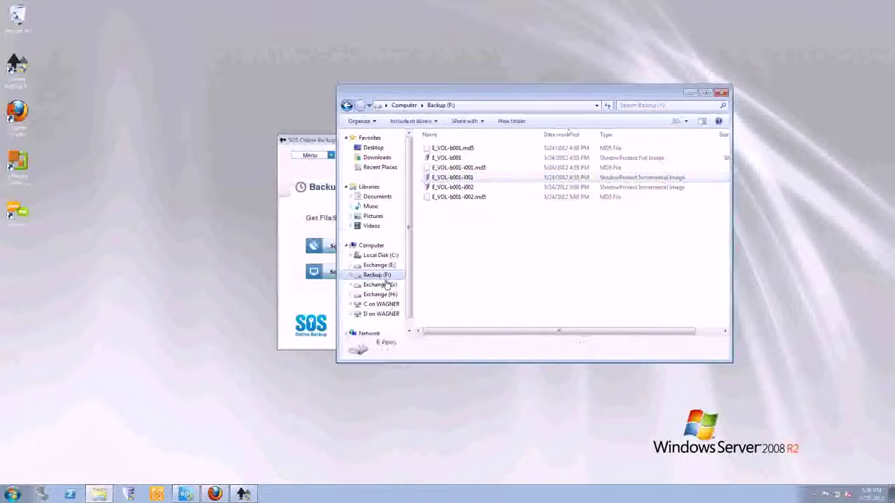
pyautogui.click(385, 285)
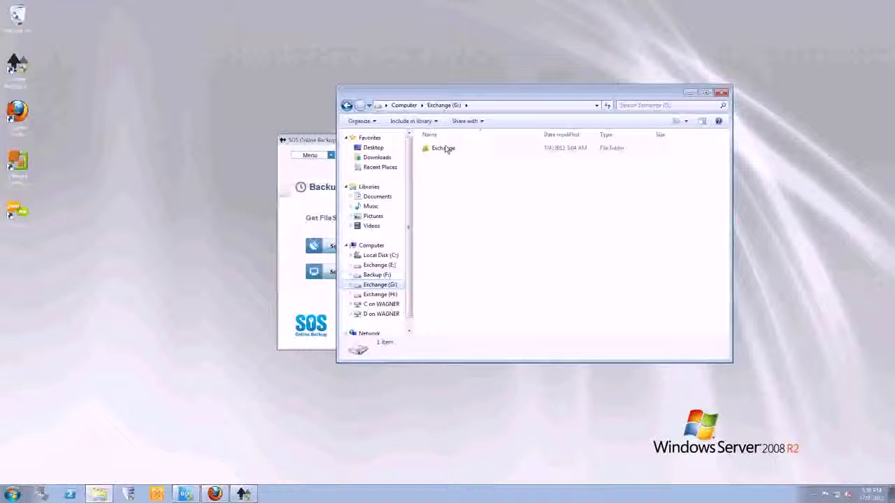
pyautogui.doubleClick(443, 149)
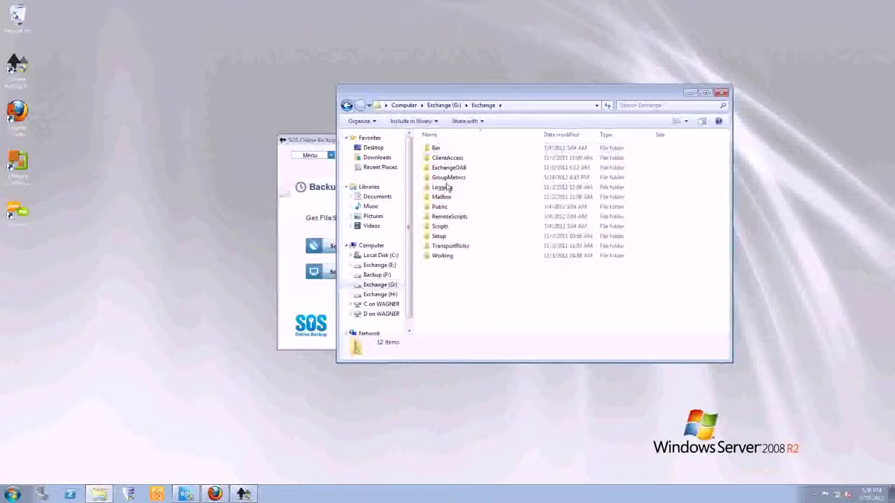
pyautogui.click(720, 95)
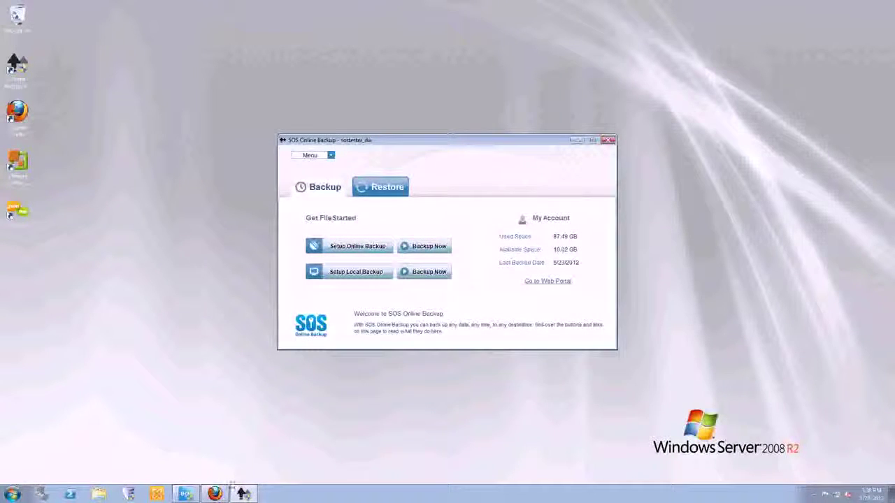
pyautogui.click(184, 492)
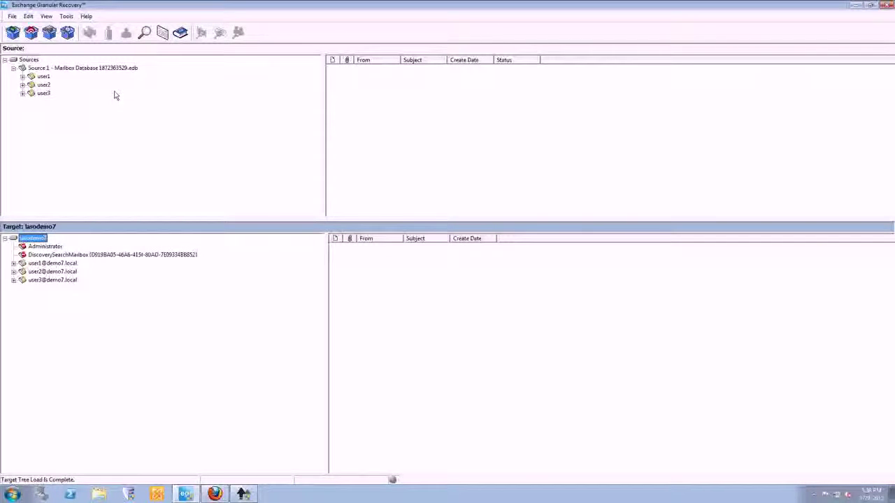
# Delete the user2 message from user1's live Inbox on lasodemo7.
pyautogui.click(83, 69)
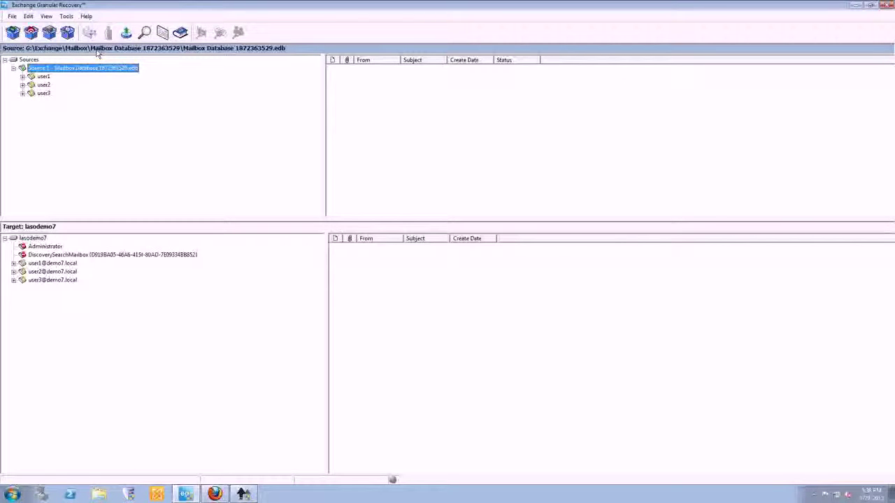
pyautogui.click(22, 76)
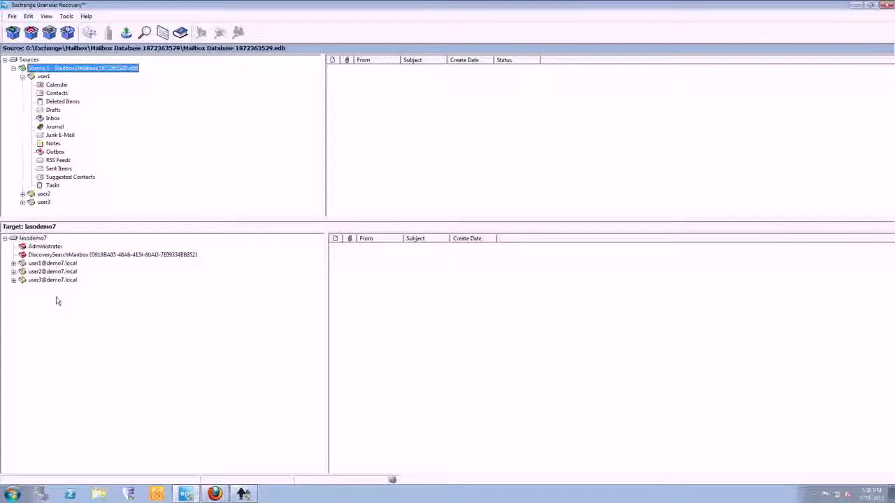
pyautogui.click(35, 239)
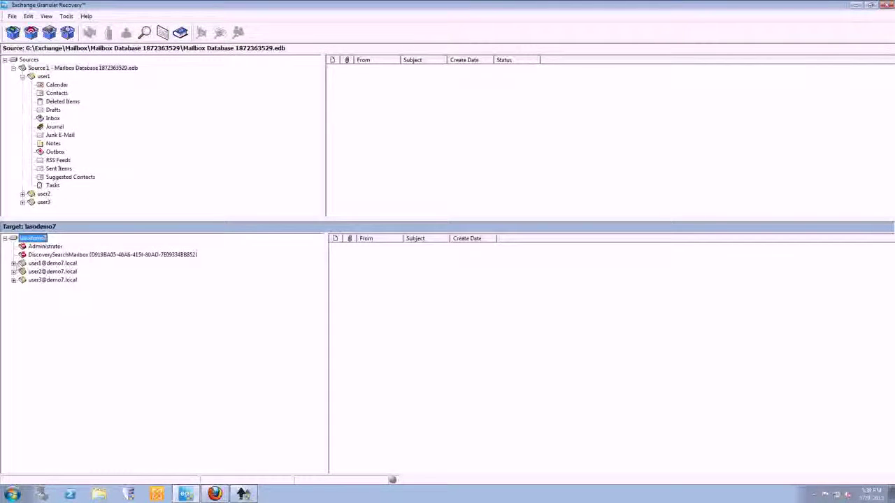
pyautogui.click(43, 305)
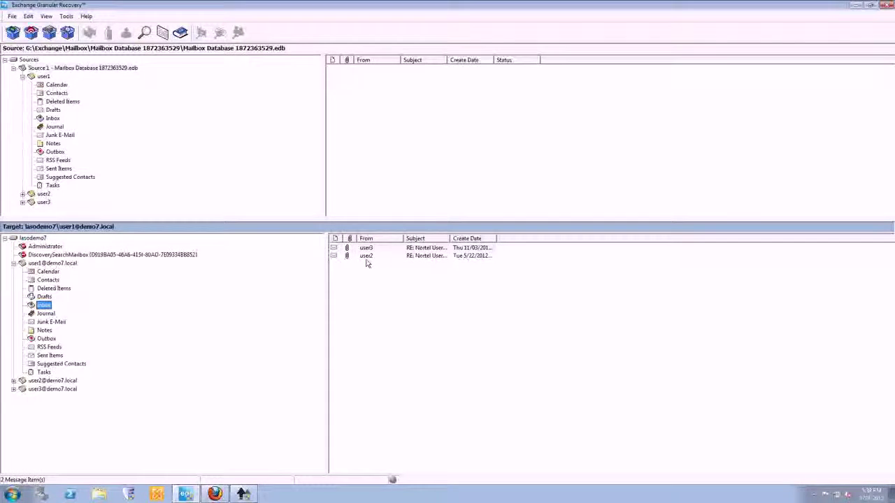
pyautogui.rightClick(367, 259)
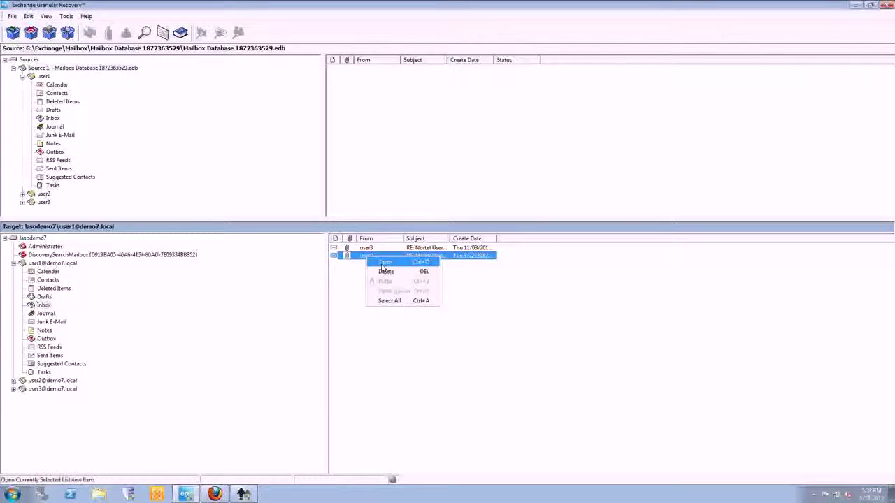
pyautogui.click(384, 270)
pyautogui.click(463, 278)
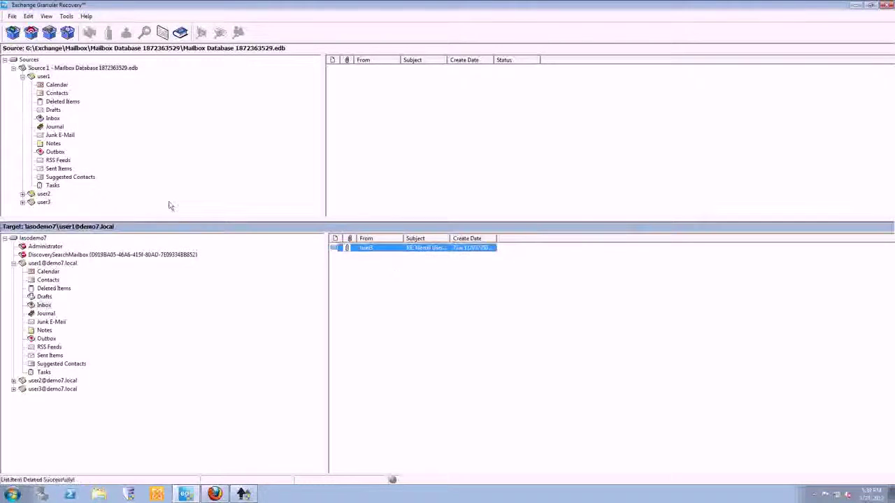
# Select user1's backup mailbox and start a Find in Source search.
pyautogui.click(52, 119)
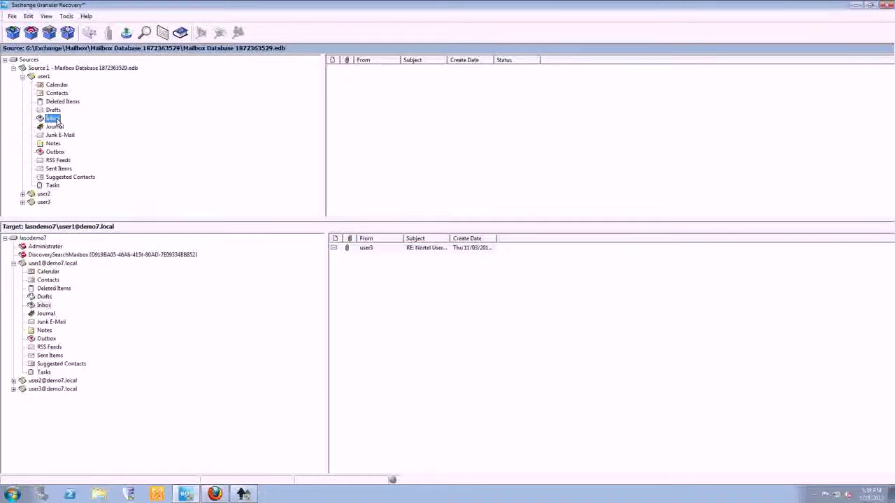
pyautogui.click(43, 76)
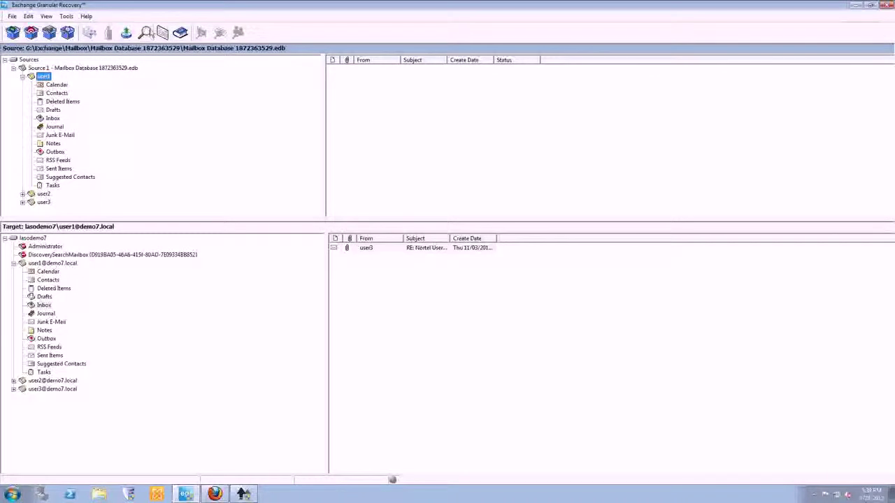
pyautogui.click(146, 34)
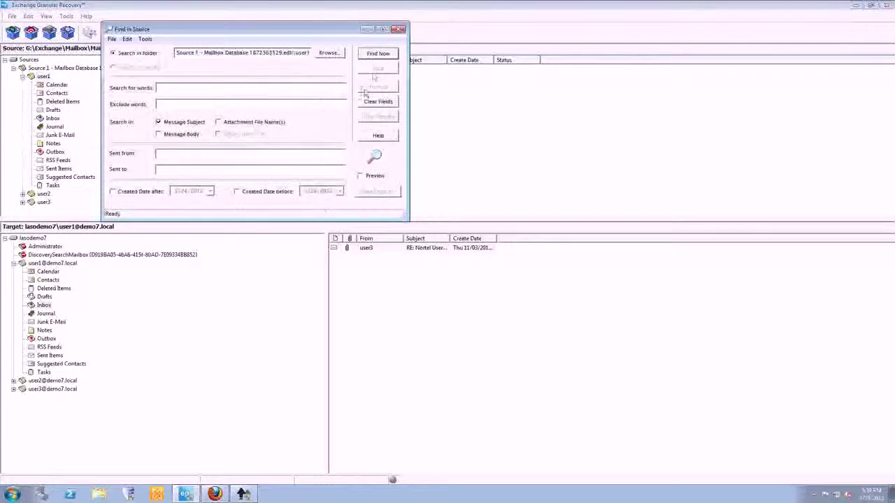
# Search the backup for the 'nortel' message sent from user2 and preview it.
pyautogui.write('nortel')
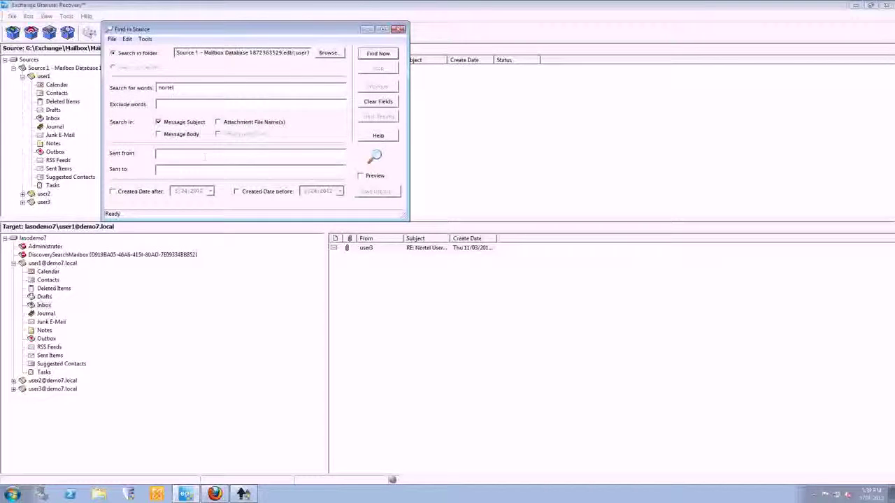
pyautogui.write('user2')
pyautogui.click(377, 55)
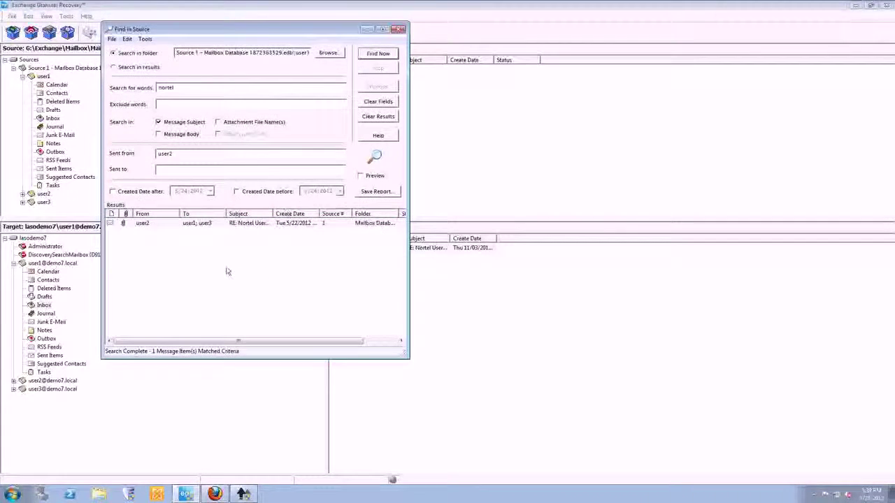
pyautogui.doubleClick(147, 224)
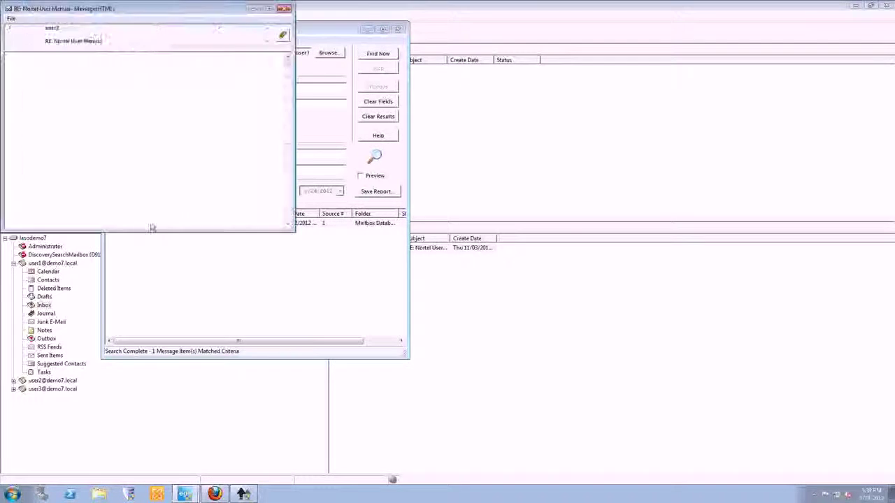
pyautogui.click(284, 9)
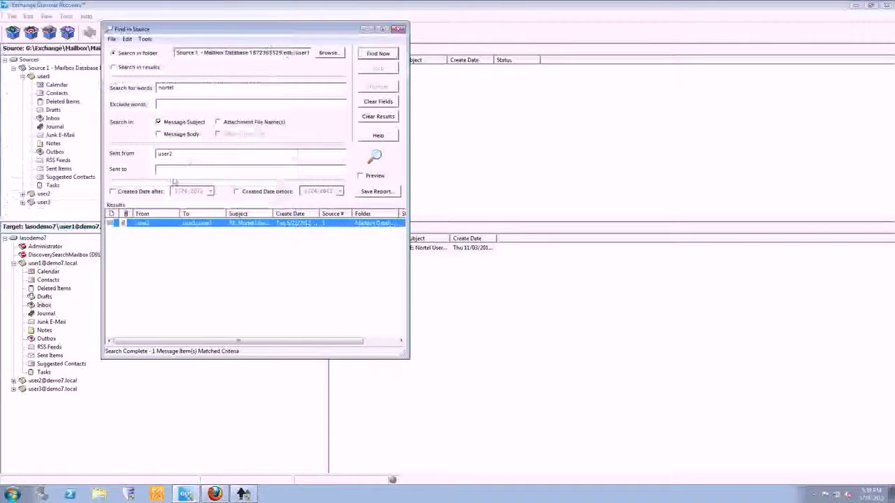
pyautogui.rightClick(157, 224)
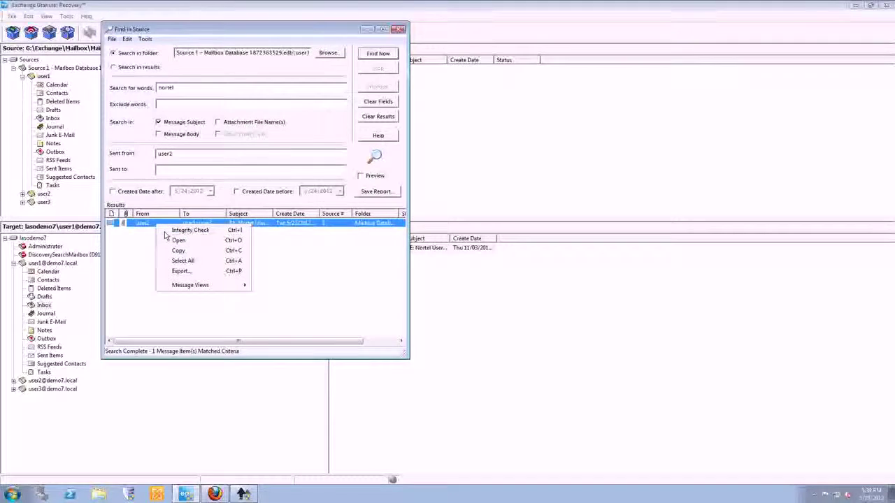
pyautogui.click(128, 272)
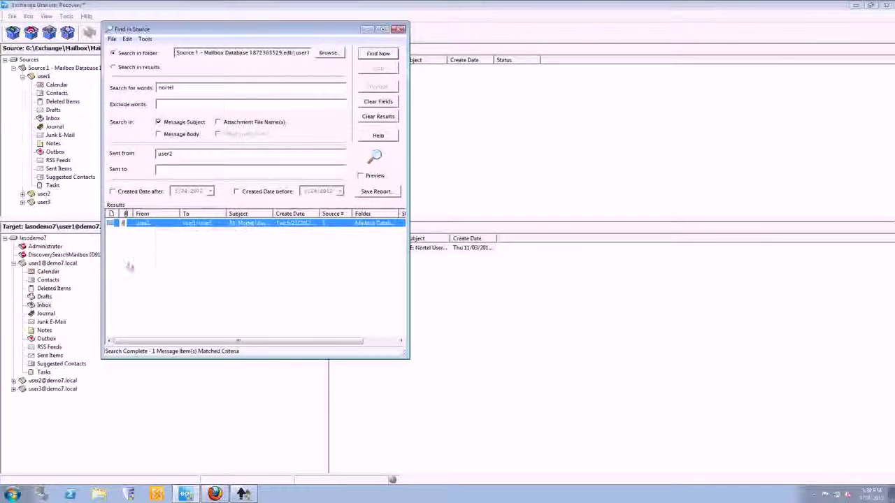
pyautogui.click(128, 269)
# Copy the 'RE: Nortel User Manual' message into user1's live Inbox and close the search.
pyautogui.moveTo(146, 223); pyautogui.dragTo(43, 307)
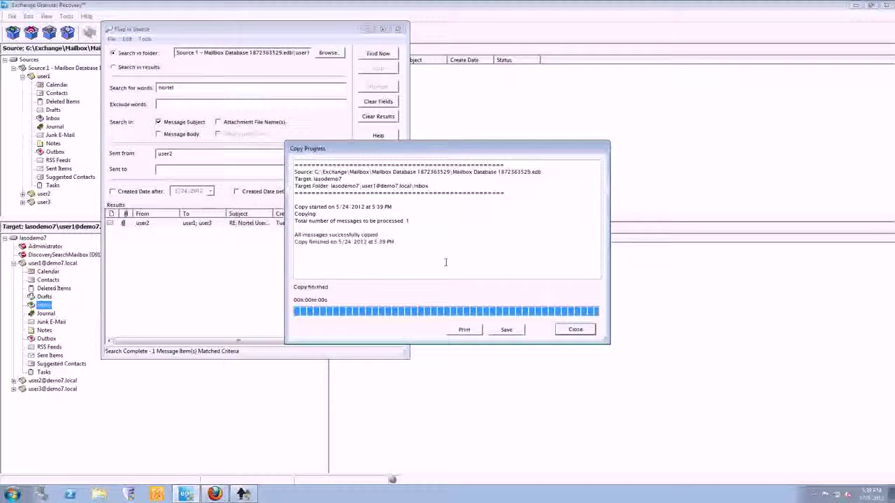
pyautogui.click(576, 329)
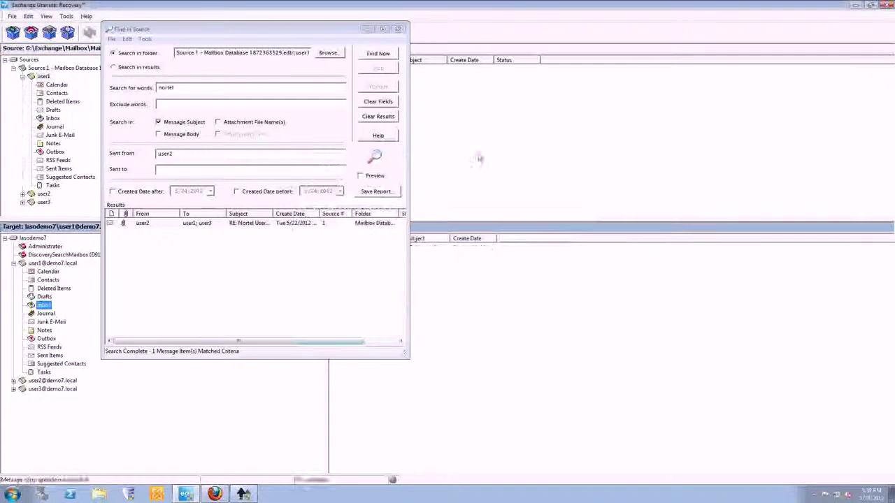
pyautogui.click(397, 29)
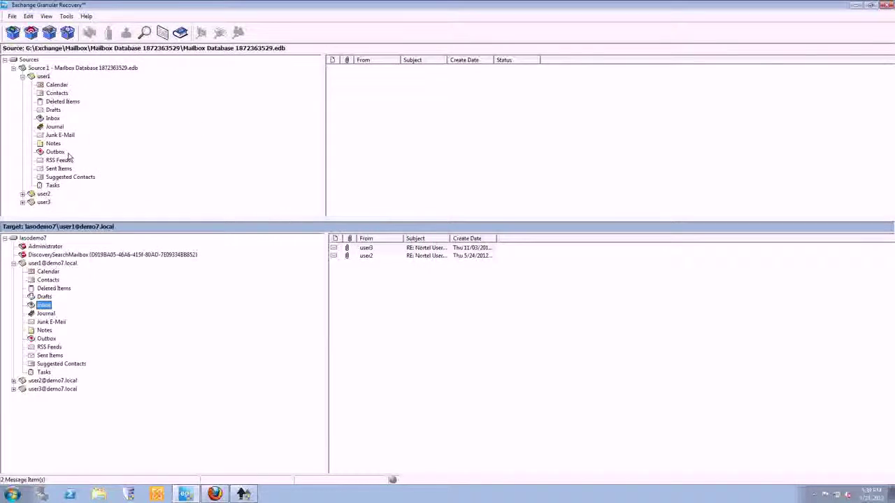
# Collapse user1's live and backup mailbox trees, select lasodemo7, and minimize Exchange Granular Recovery.
pyautogui.click(13, 262)
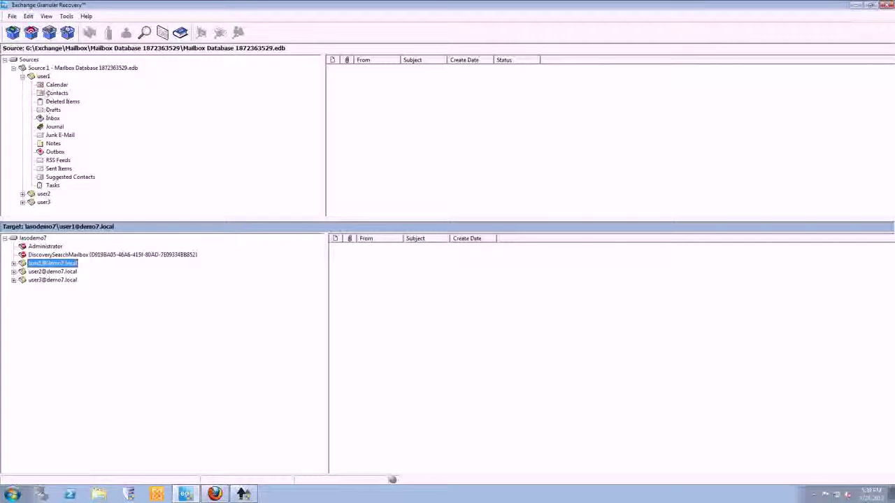
pyautogui.click(22, 76)
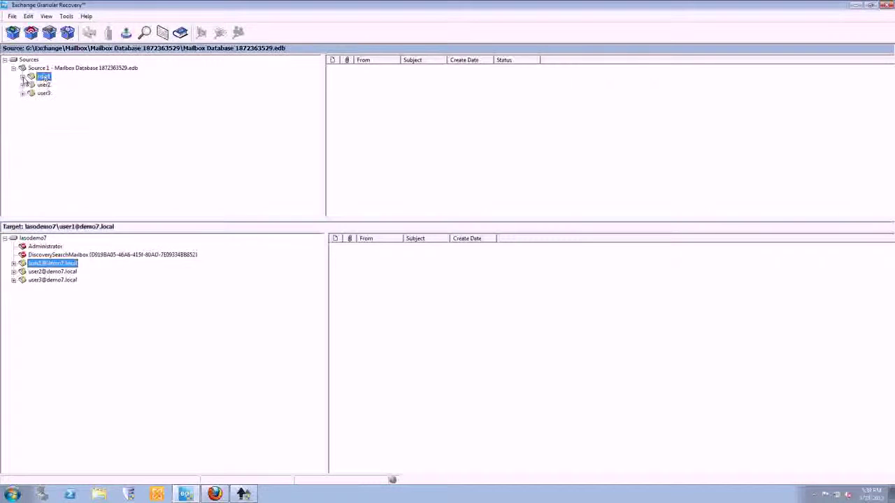
pyautogui.click(34, 239)
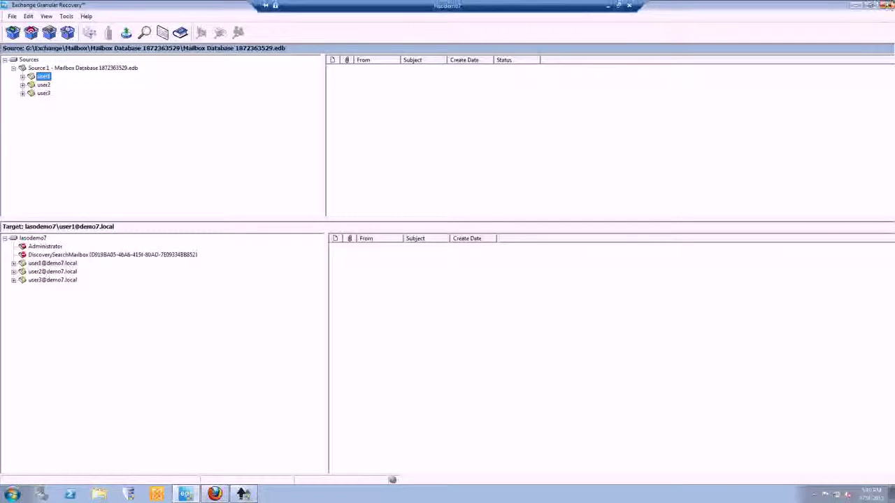
pyautogui.click(878, 5)
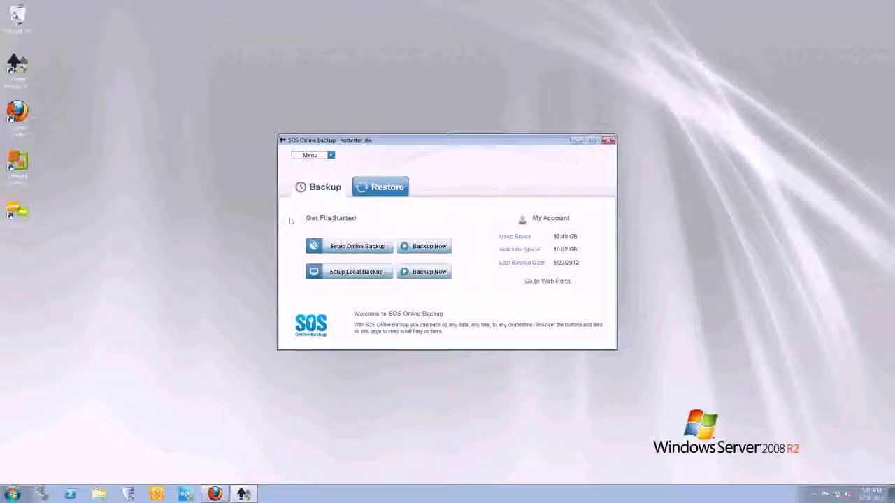
# Open the Computer folder from the Windows Start menu.
pyautogui.click(179, 259)
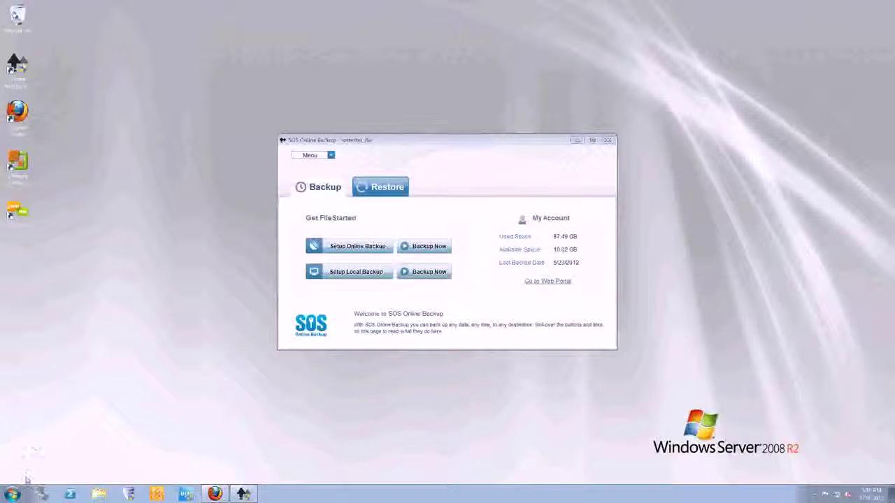
pyautogui.click(12, 494)
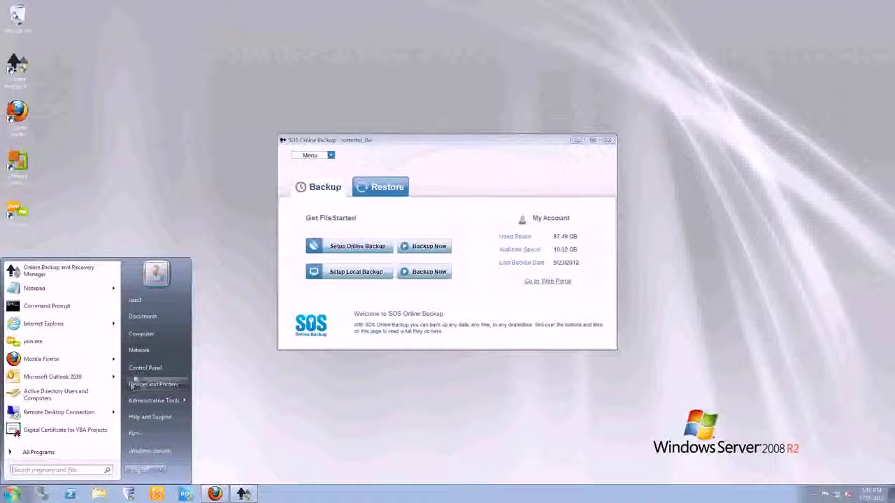
pyautogui.click(141, 337)
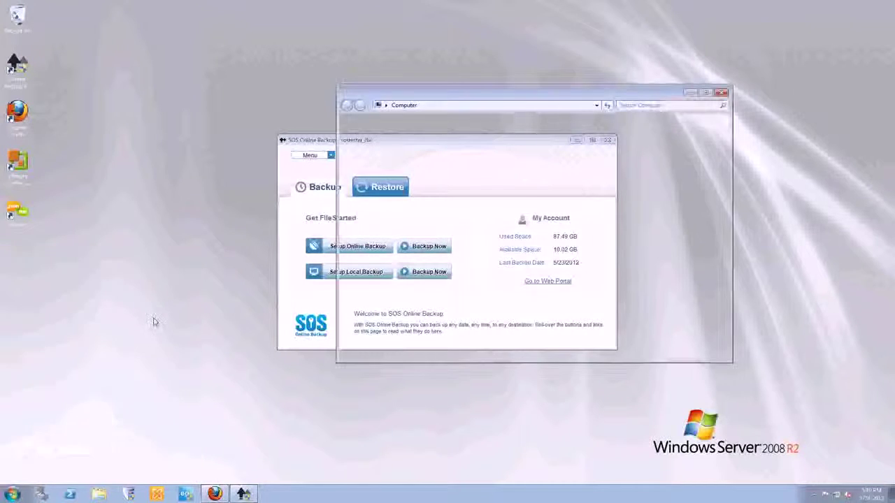
# Open Backup (F:) and inspect the E_VOL-b001-i002 image file's actions.
pyautogui.click(497, 190)
pyautogui.doubleClick(498, 189)
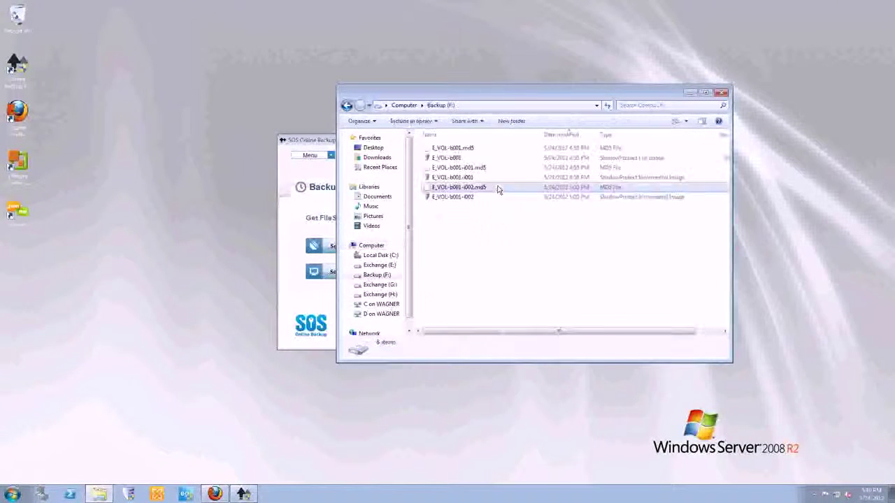
pyautogui.click(471, 187)
pyautogui.click(466, 197)
pyautogui.rightClick(464, 198)
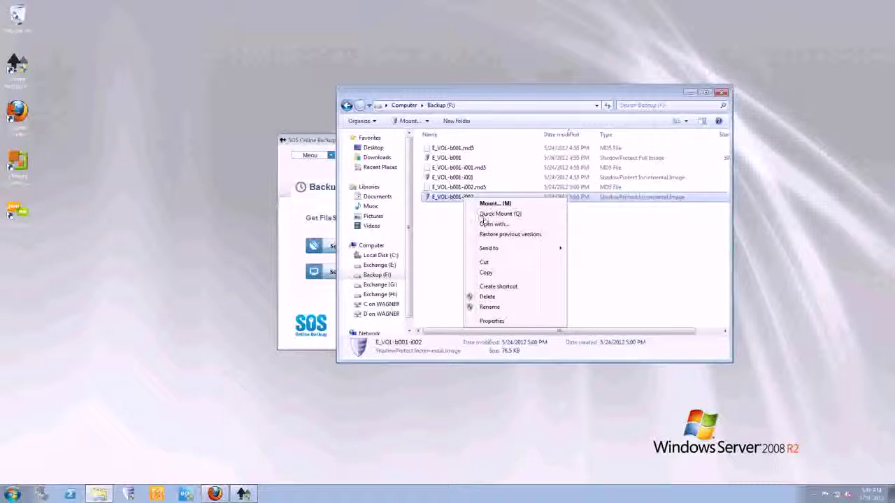
pyautogui.click(425, 252)
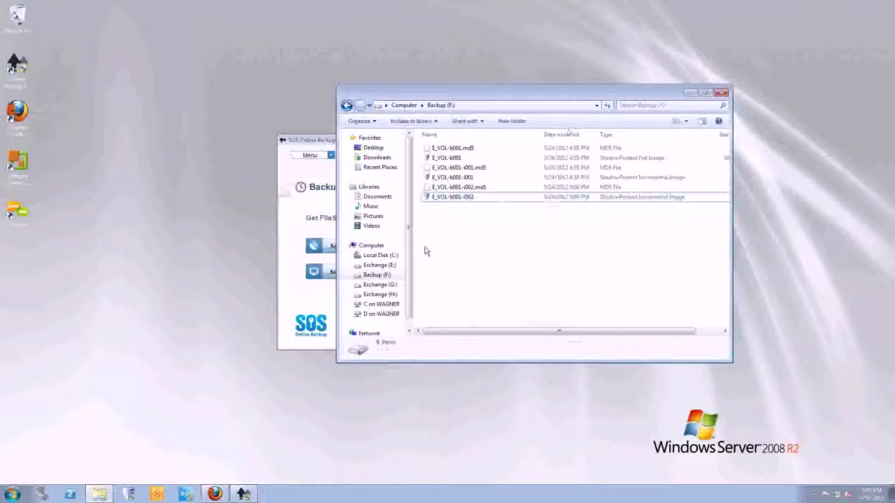
# Start dismounting Exchange (H:), cancel the wizard, and view the mounted volume's contents.
pyautogui.rightClick(378, 296)
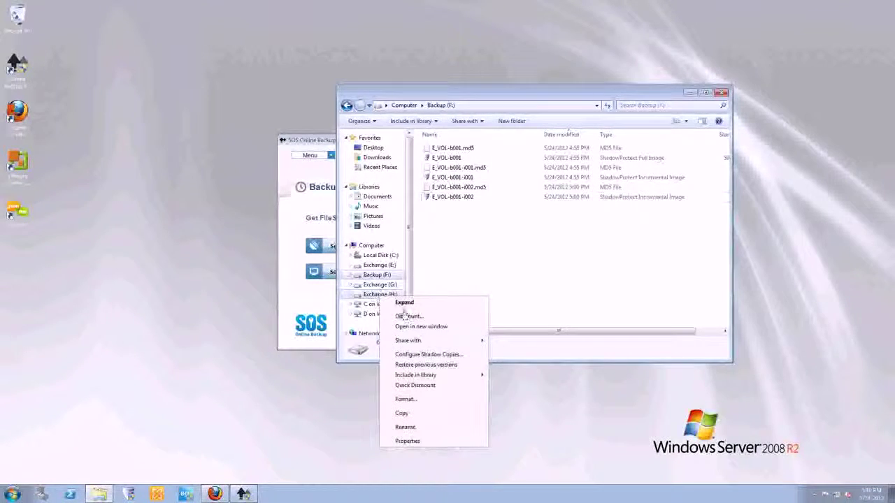
pyautogui.click(408, 316)
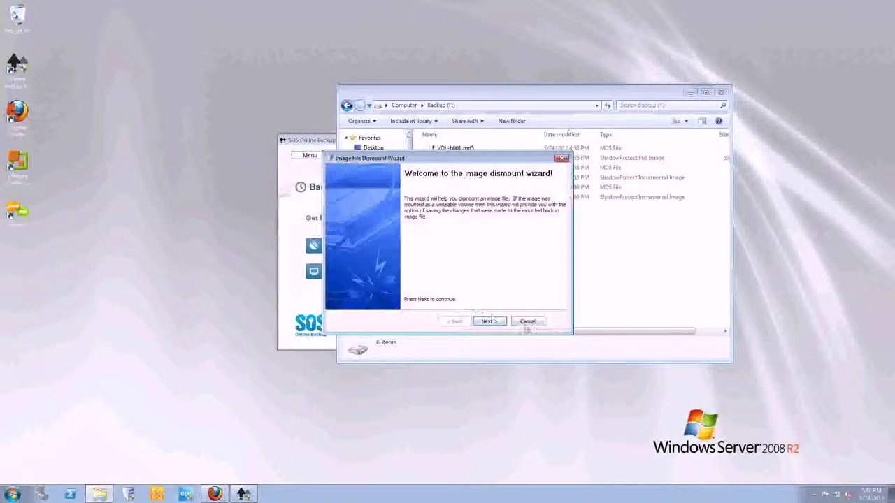
pyautogui.click(527, 322)
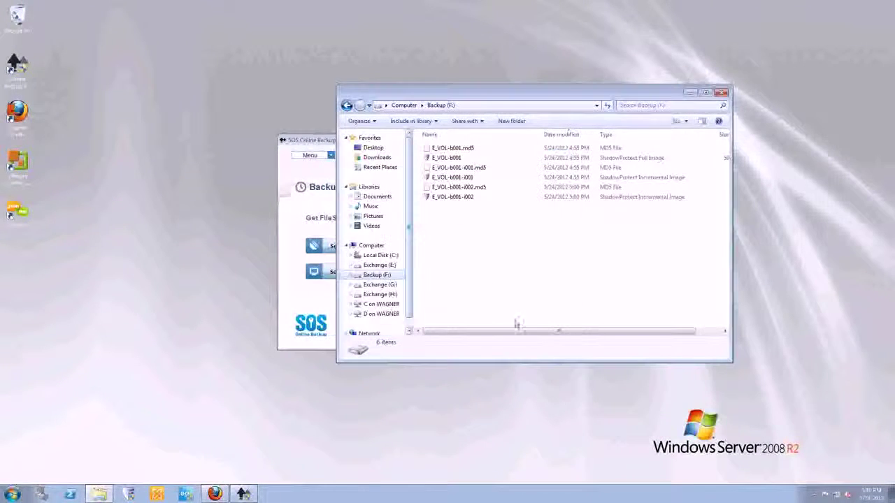
pyautogui.click(380, 286)
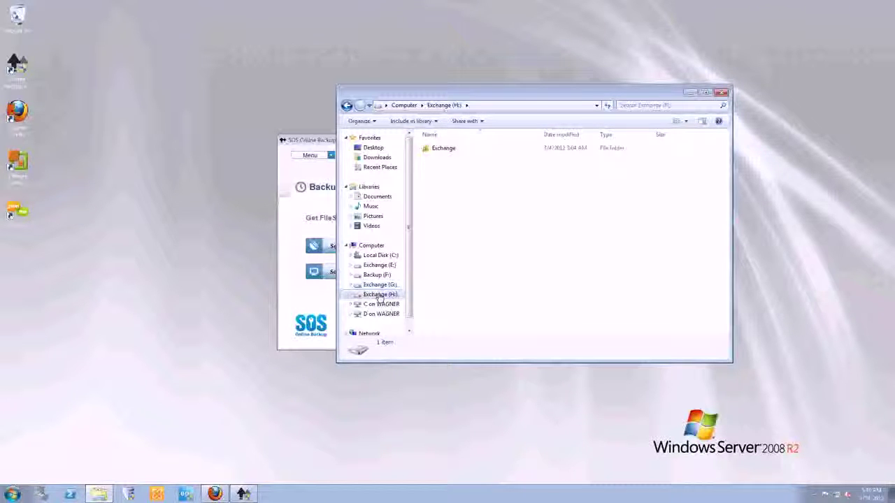
pyautogui.rightClick(379, 297)
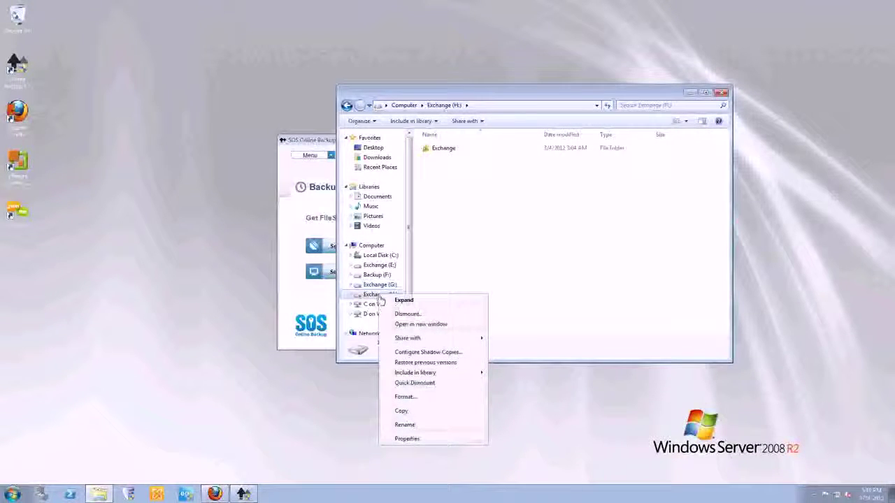
pyautogui.click(403, 397)
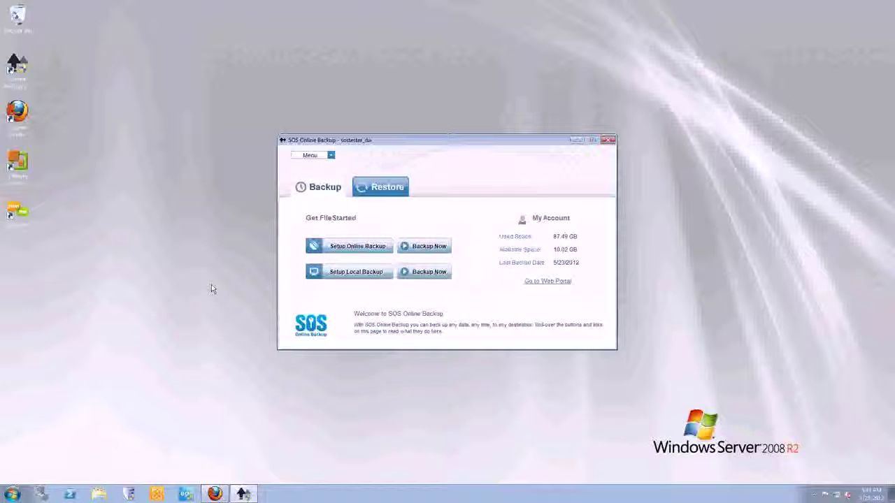
# Bring the Partner Dashboard in Firefox back to the front.
pyautogui.click(130, 358)
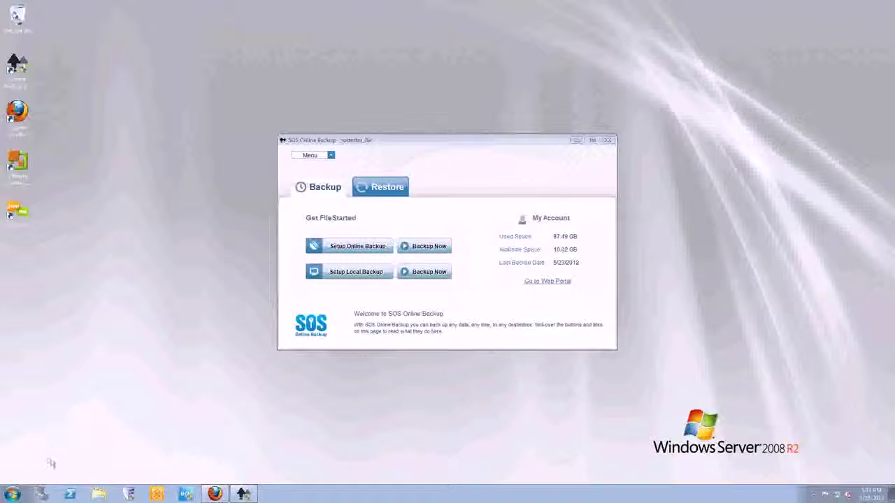
pyautogui.click(215, 494)
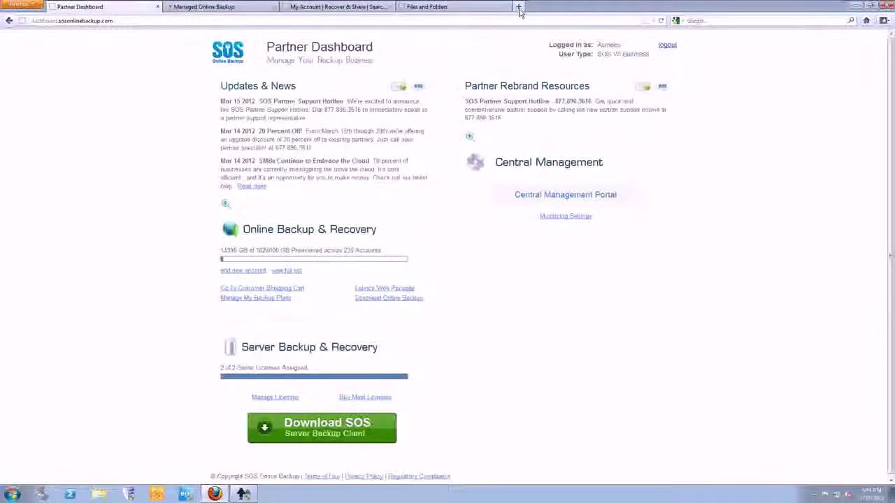
# Load avcbackup.ca in a new Firefox tab.
pyautogui.click(518, 7)
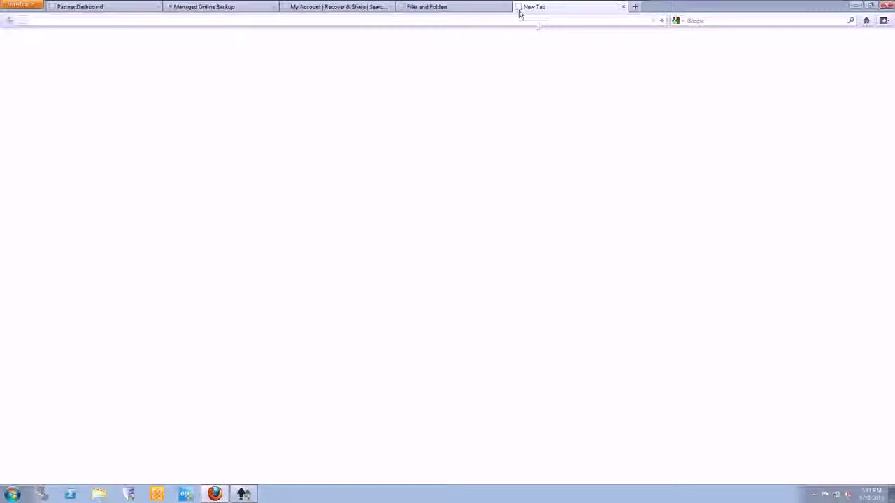
pyautogui.write('avc')
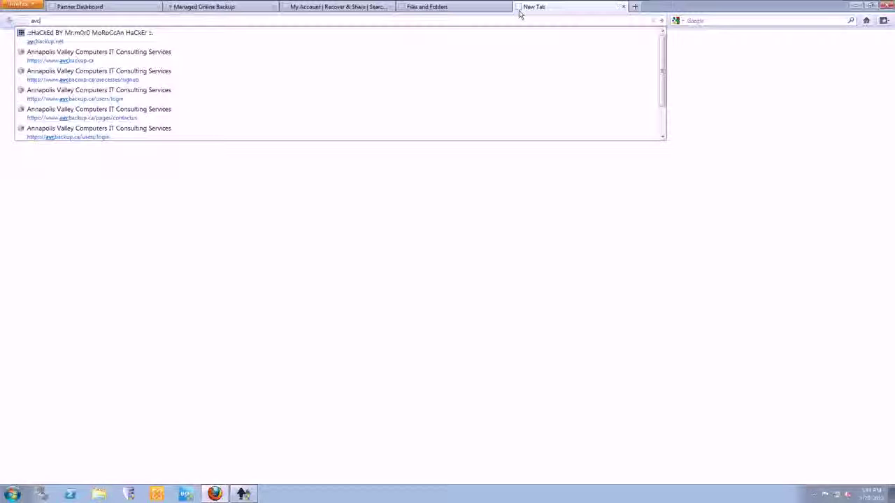
pyautogui.write('backup.ca')
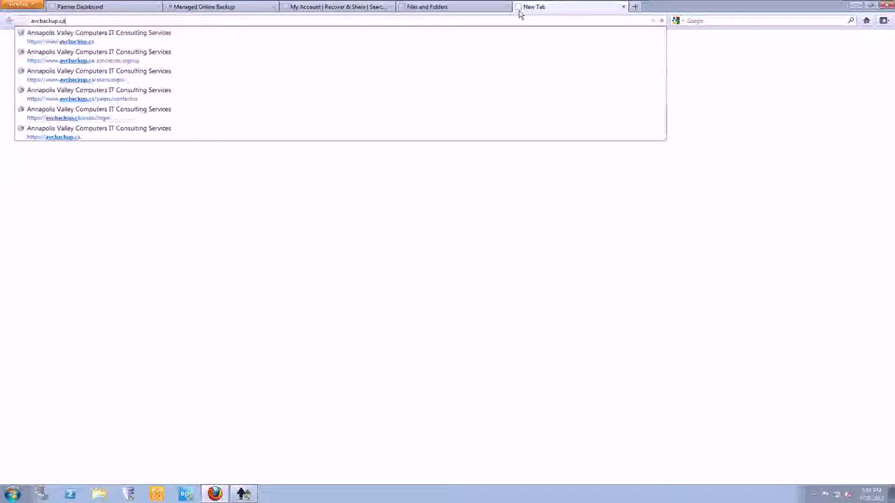
pyautogui.press('Return')
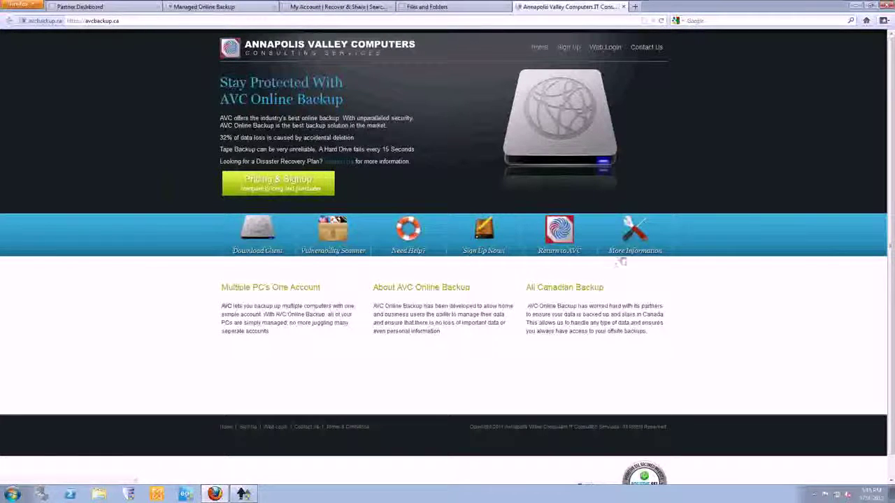
# Browse the AVC Sign Up, Web Login and Contact Us pages, then open the admin Support Tickets list.
pyautogui.click(568, 47)
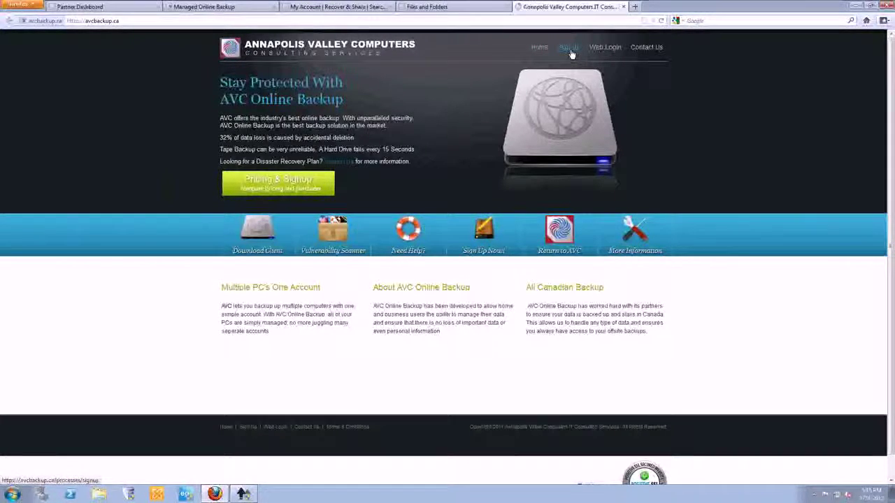
pyautogui.scroll(-4, 406, 258)
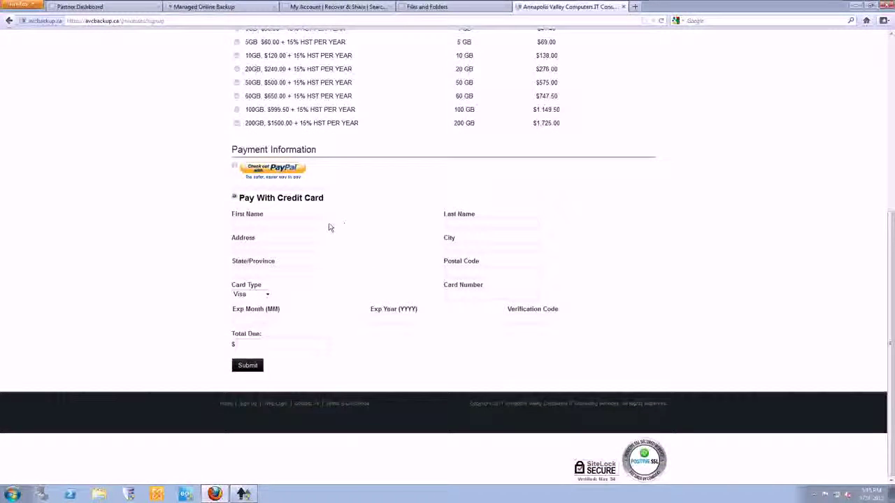
pyautogui.scroll(5, 401, 250)
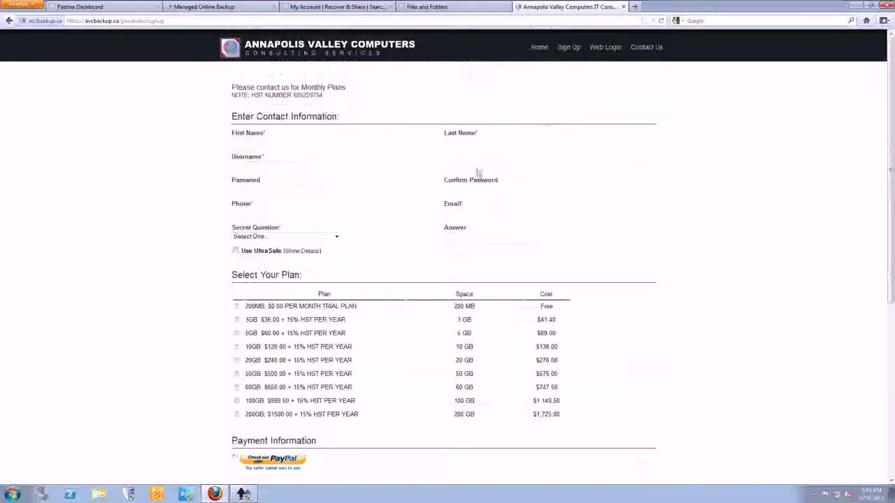
pyautogui.click(604, 51)
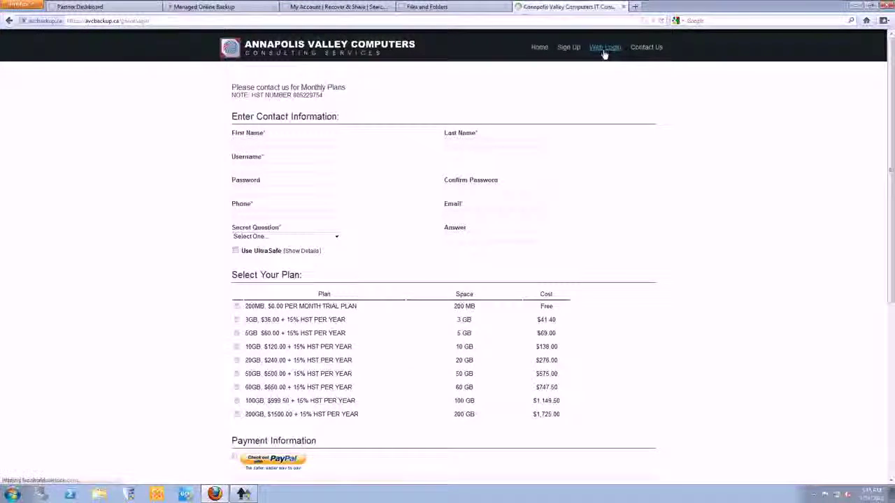
pyautogui.click(644, 51)
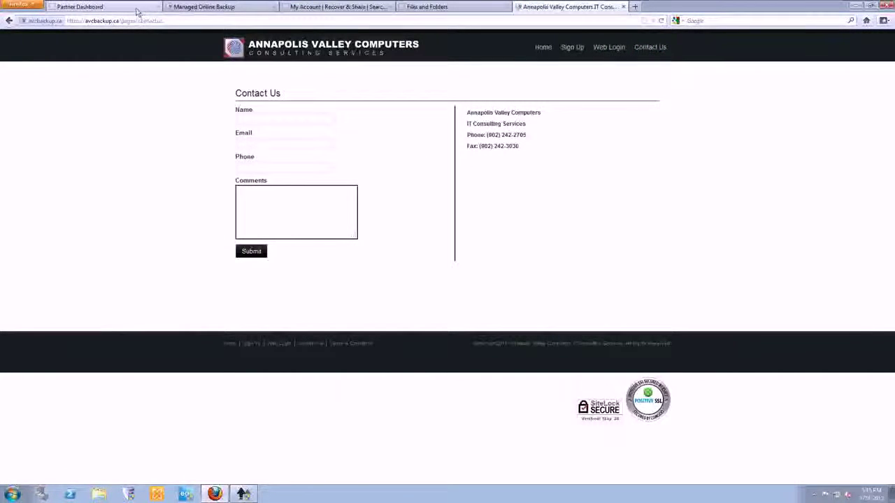
pyautogui.click(190, 8)
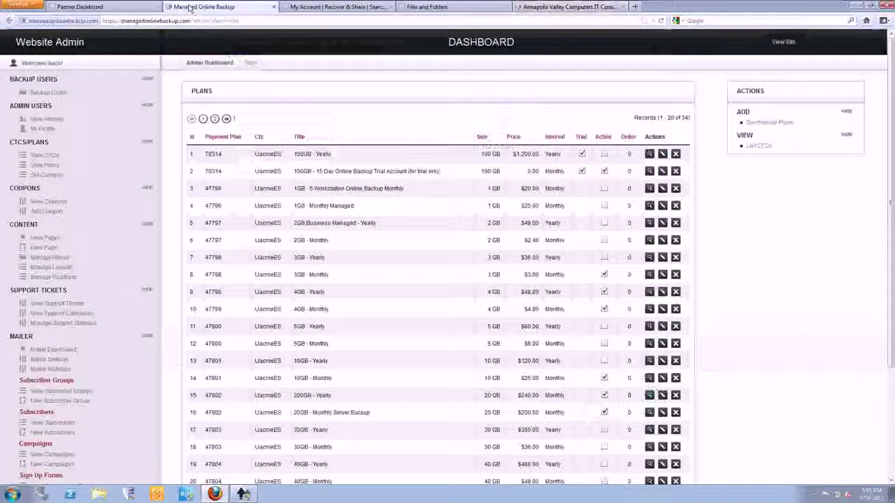
pyautogui.click(61, 306)
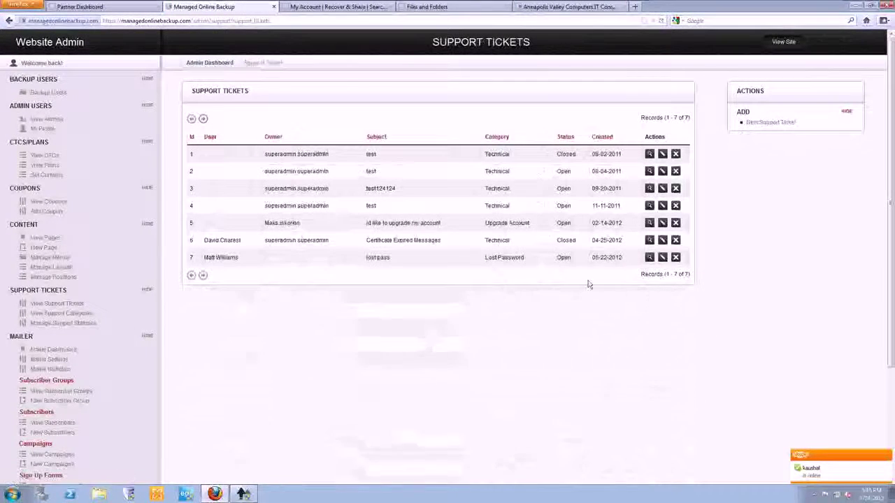
# View support ticket 1's details, then minimize the browser.
pyautogui.click(649, 154)
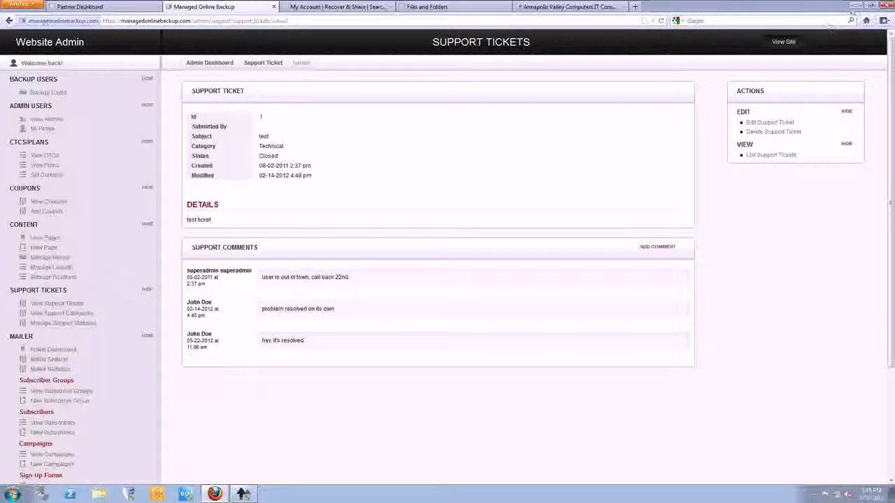
pyautogui.click(855, 6)
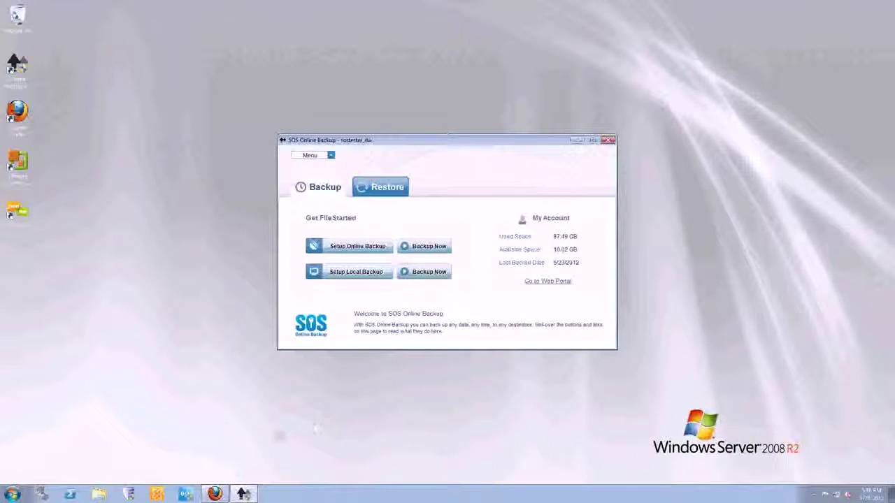
# Bring the browser back to the front, showing closed support ticket 1.
pyautogui.click(215, 495)
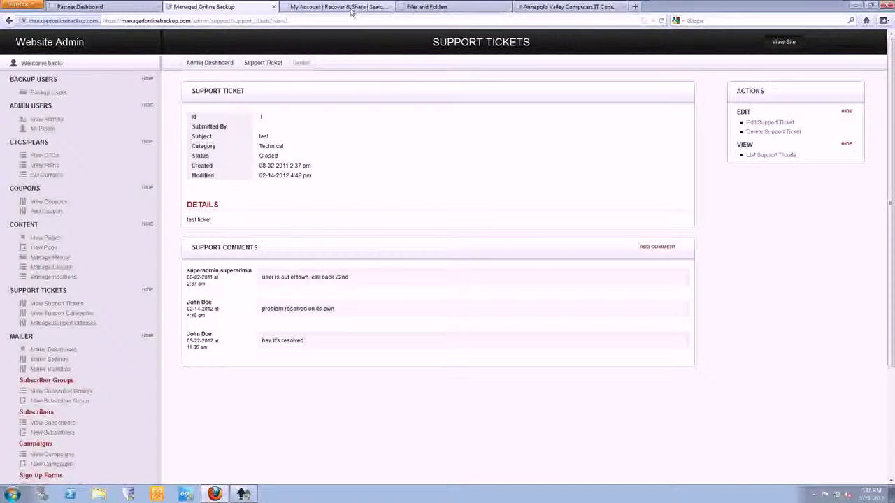
# Switch to the My Account Recover & Share page listing 99 search results for 'test'.
pyautogui.click(351, 8)
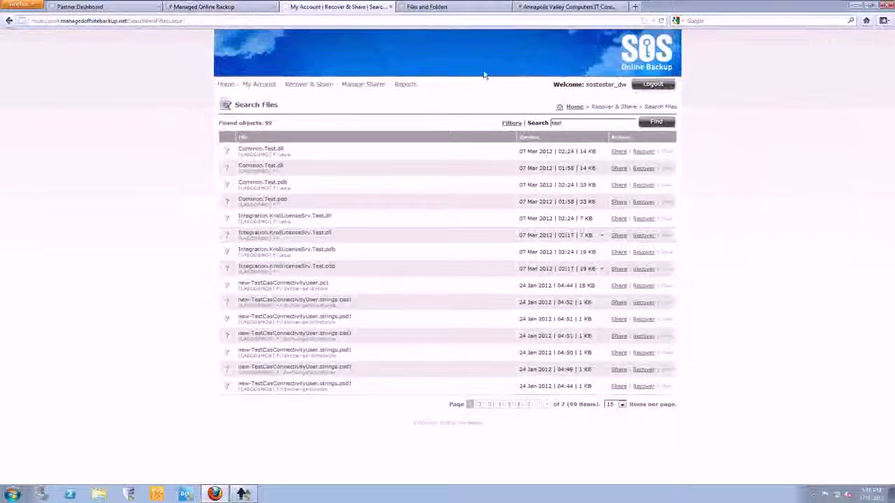
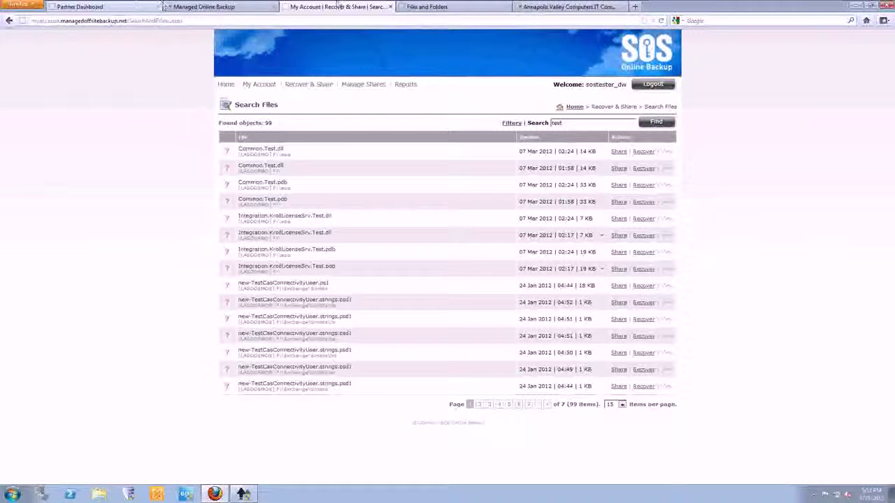
# View the Partner Dashboard, then switch to the Adobe Reader slide comparing ServerSave package prices and margins.
pyautogui.moveTo(348, 5)
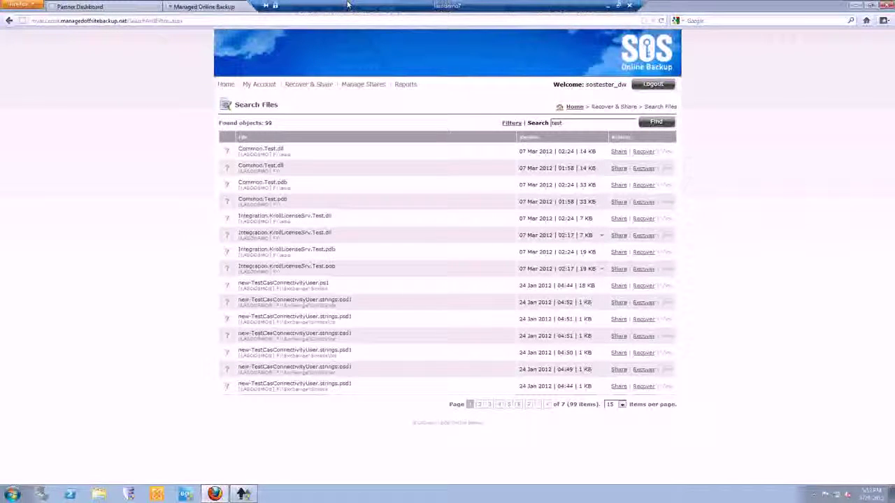
pyautogui.click(134, 7)
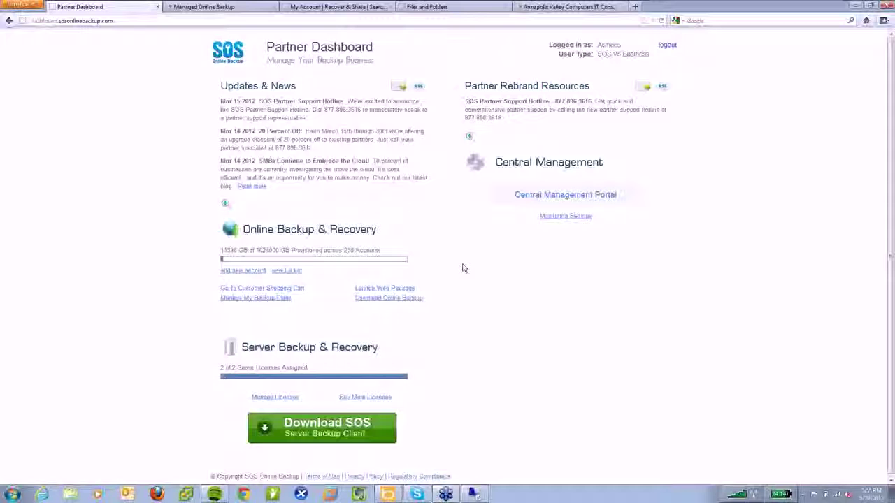
pyautogui.hotkey('alt', 'Tab')
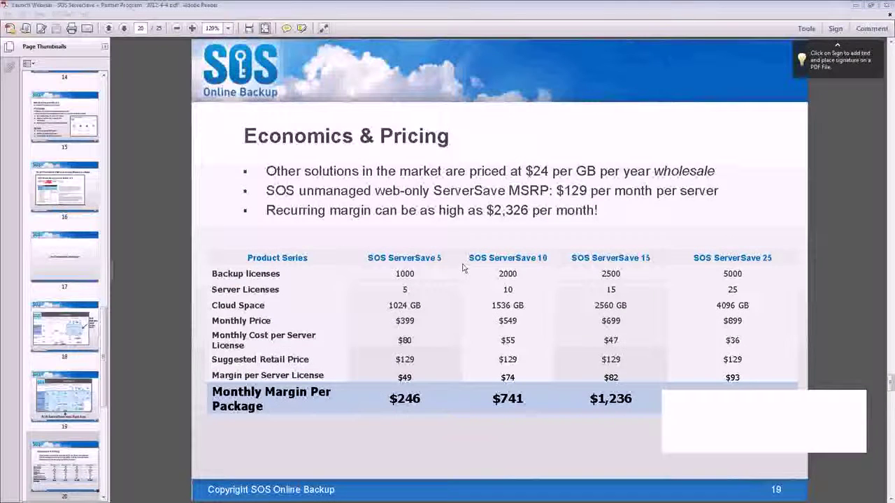